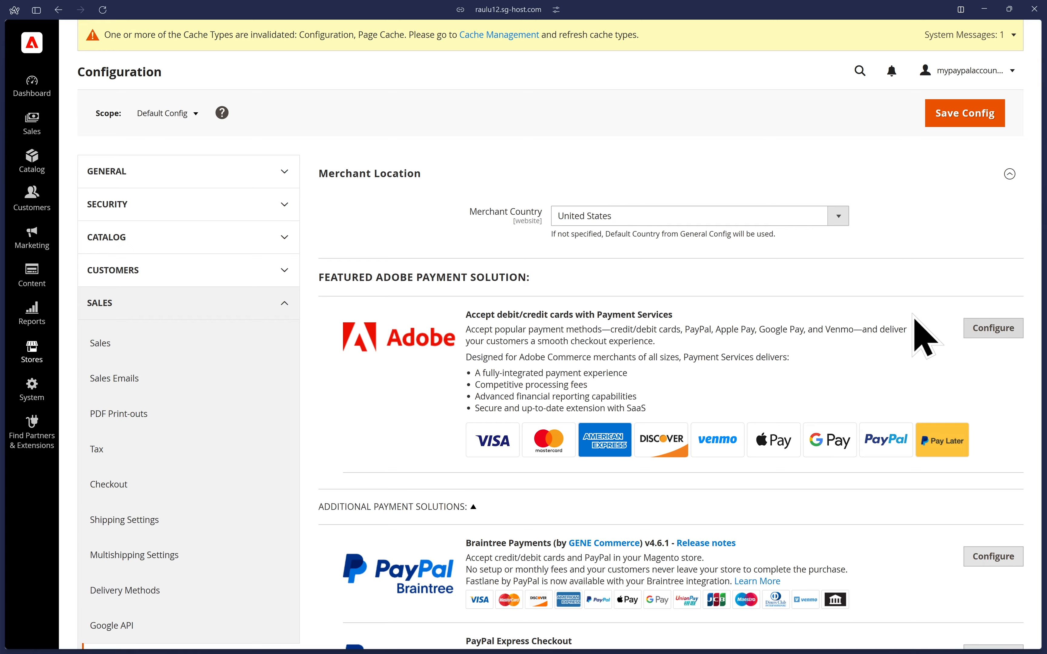
Open the Braintree Payments configuration, set its title to Credit/Debit Card, and check the available Environment options.
scroll(923, 334, "down", 5)
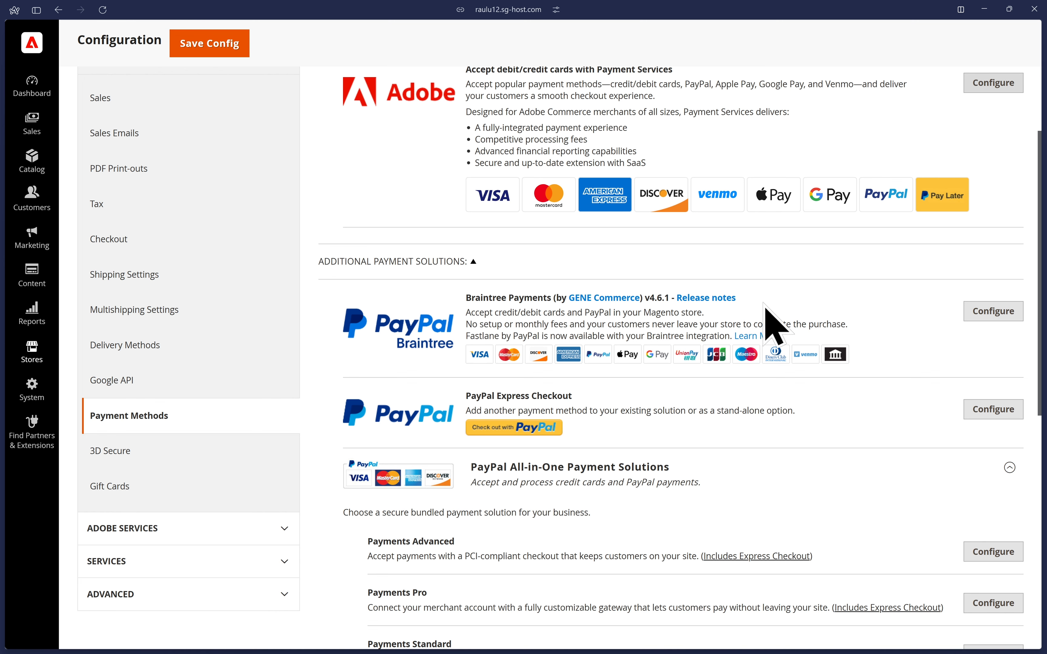
left_click(995, 313)
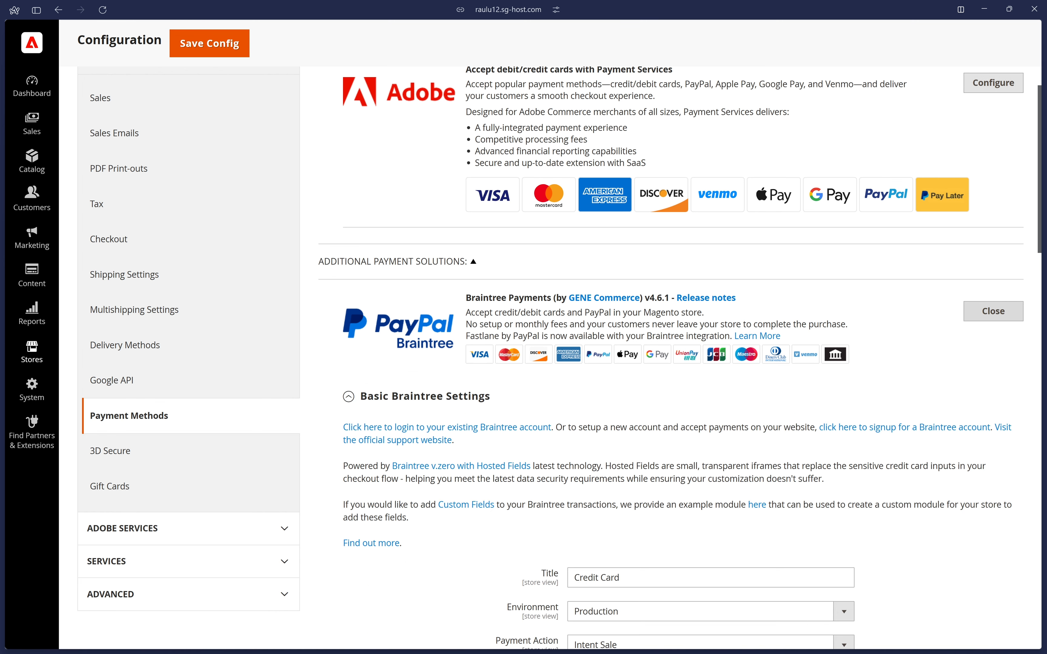
scroll(1000, 308, "down", 8)
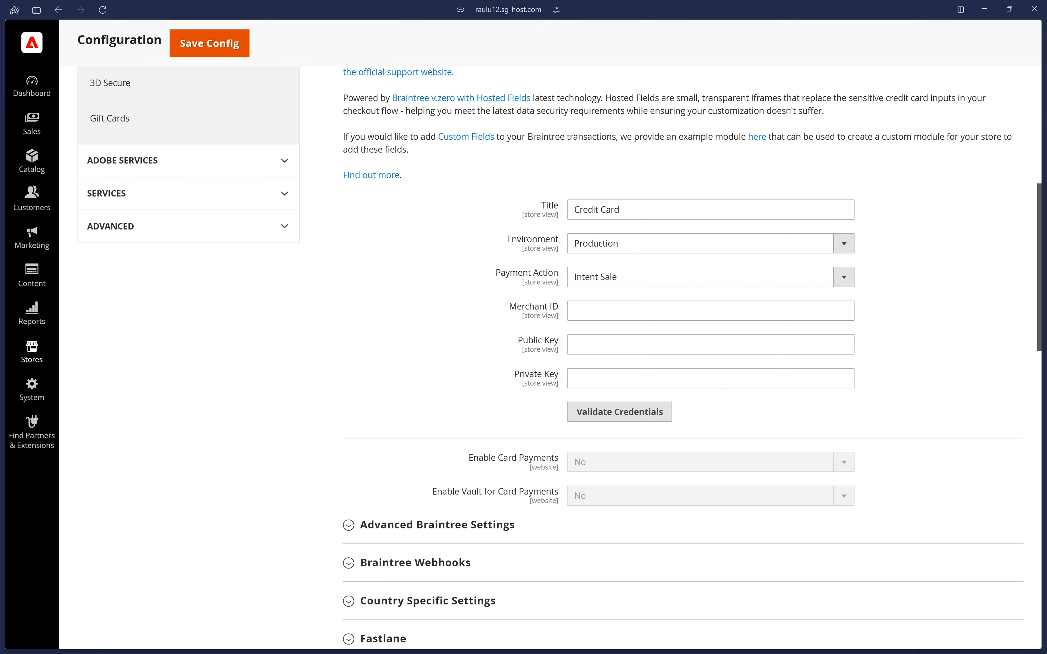
left_click(598, 209)
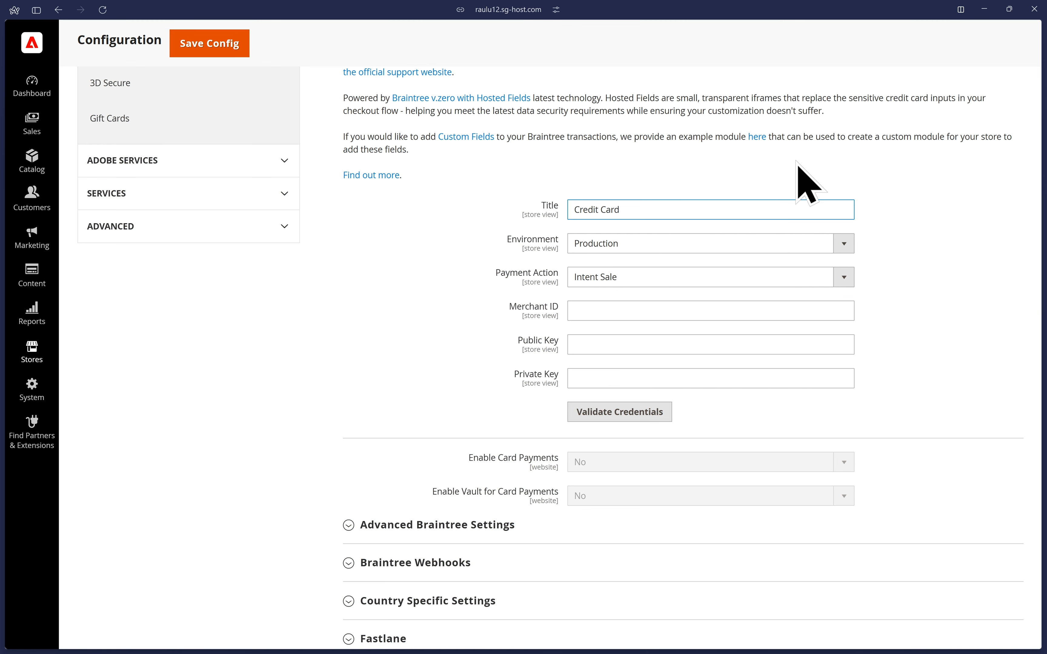
type("/Debit")
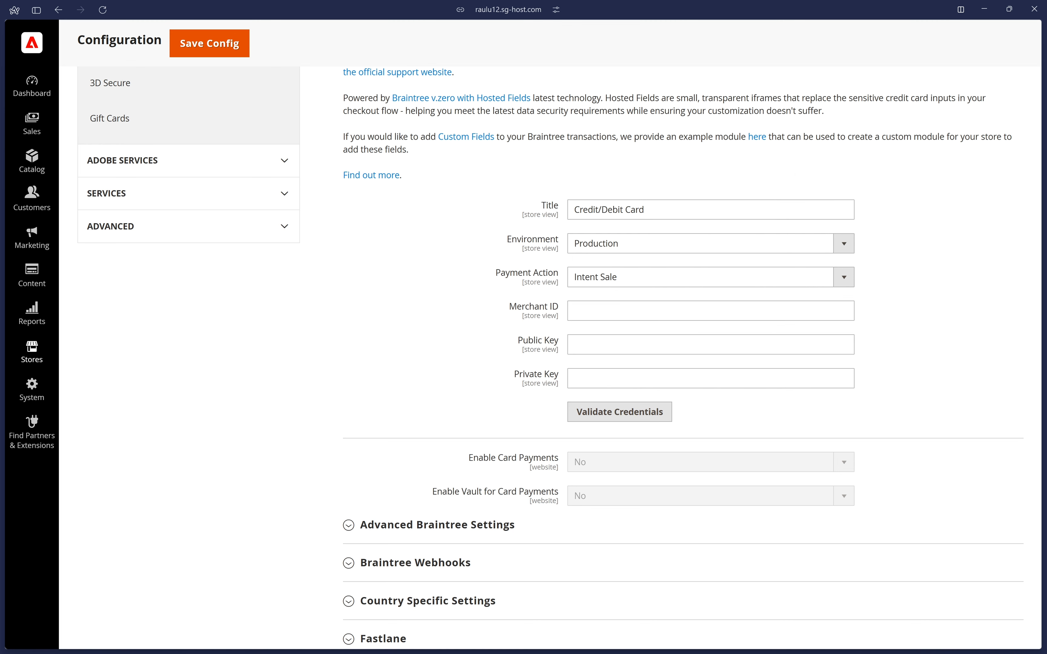
left_click(786, 244)
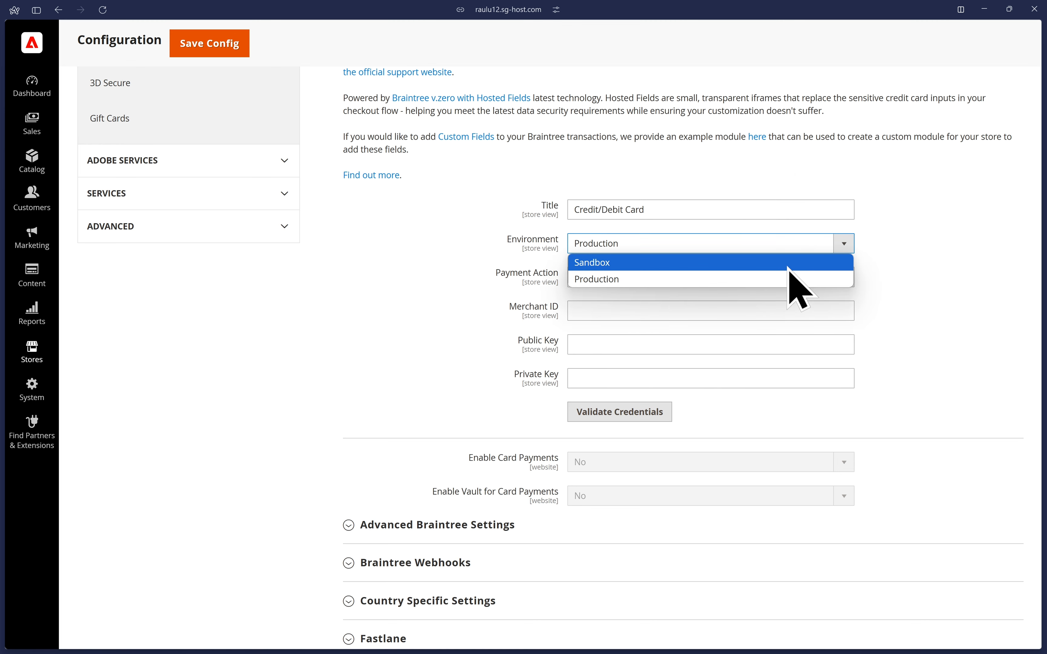
left_click(952, 216)
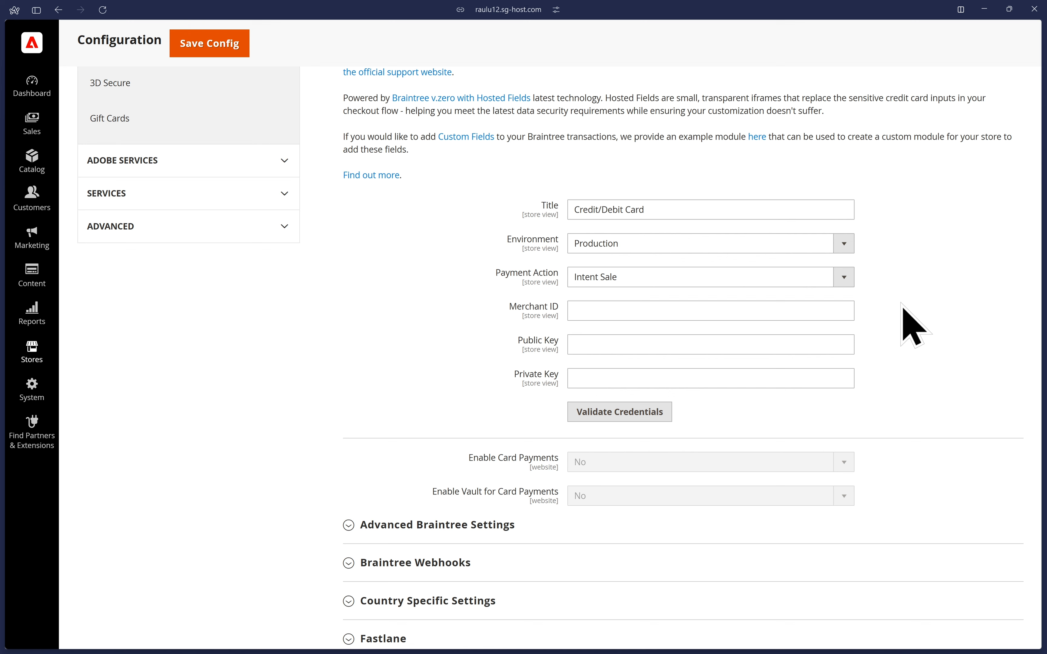
Paste the Braintree merchant ID, public key and private key into their credential fields.
left_click(838, 306)
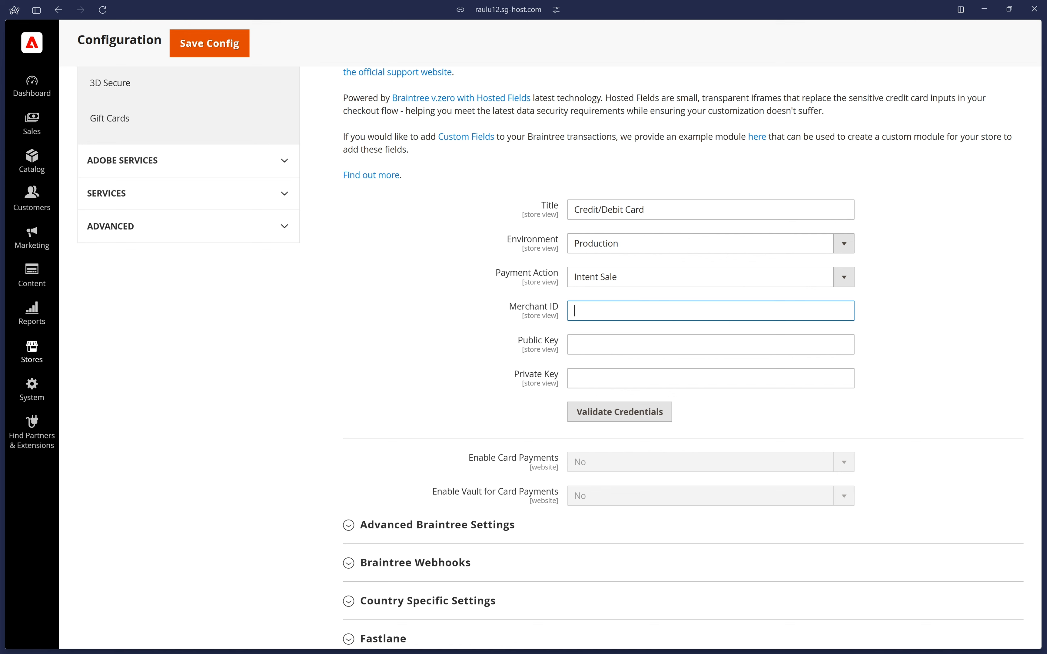
type("vfqs3310d5g9np")
key("Tab")
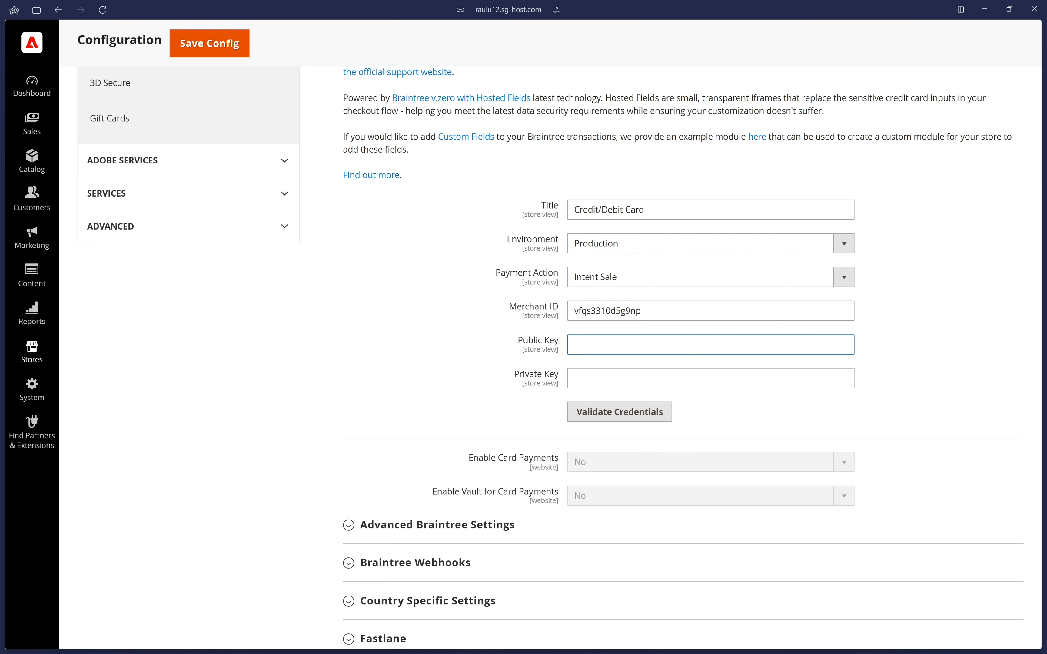
key("ctrl+v")
key("Tab")
key("ctrl+v")
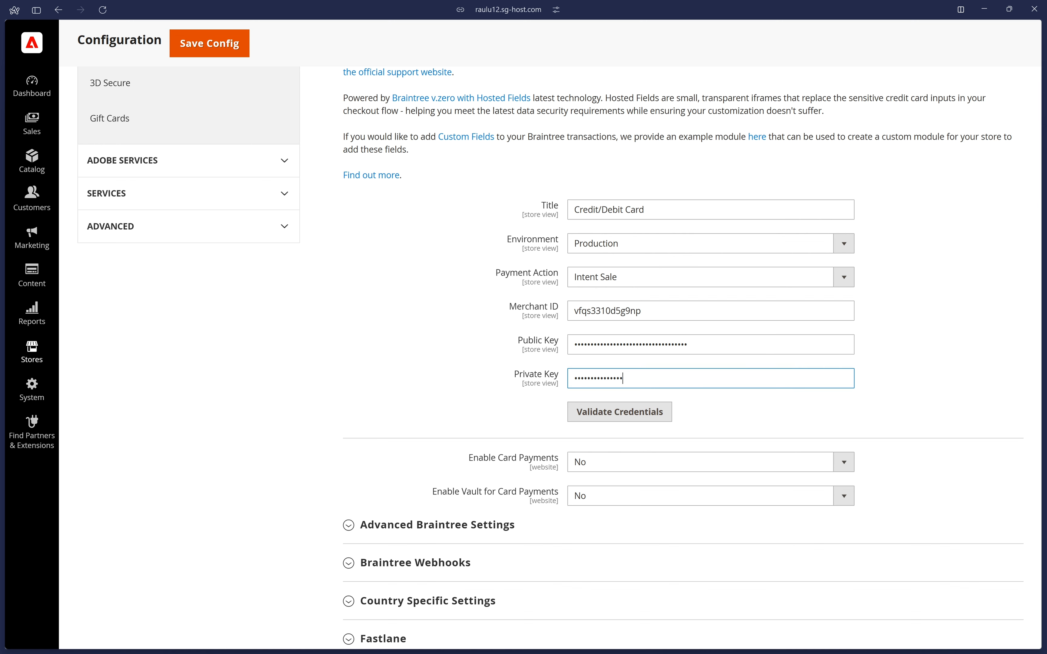
Set both Enable Card Payments and Enable Vault for Card Payments to Yes.
scroll(1000, 199, "down", 3)
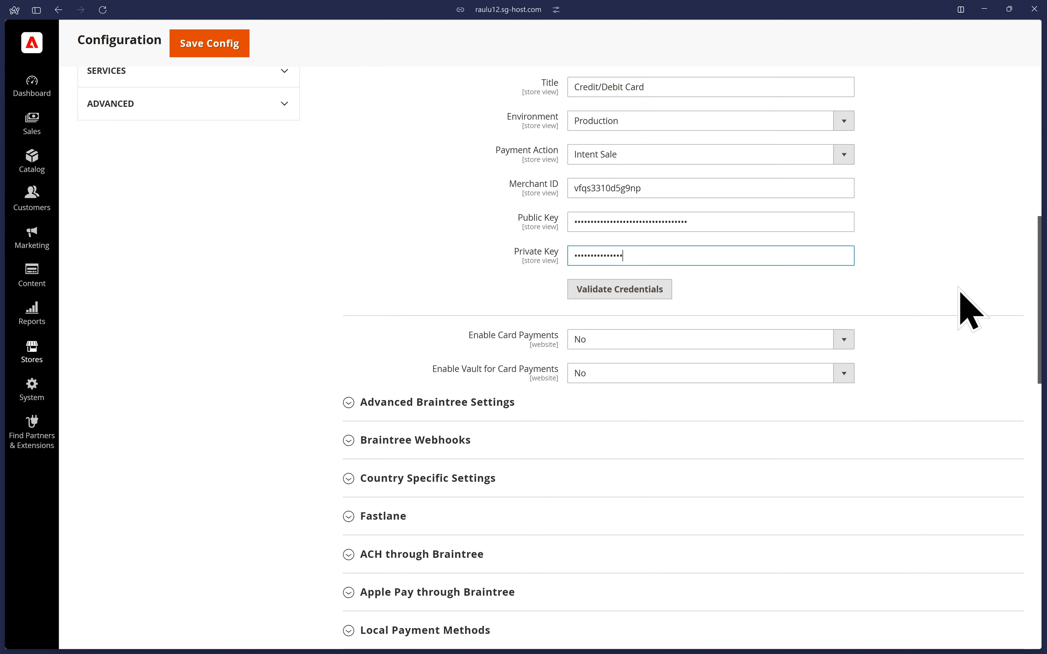
left_click(581, 346)
left_click(620, 358)
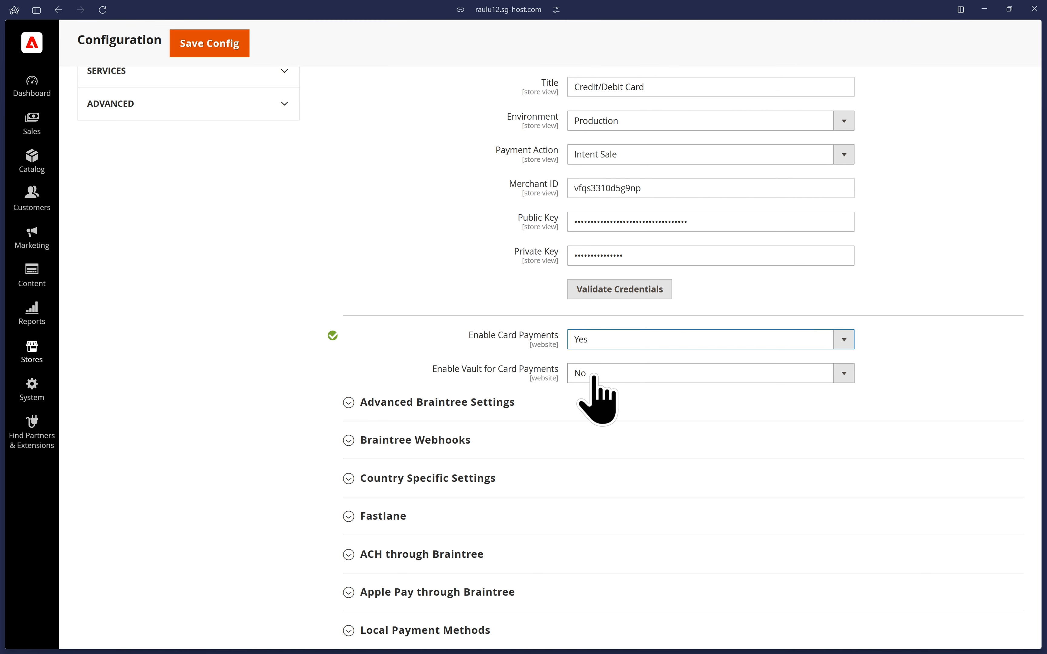
left_click(696, 367)
left_click(692, 391)
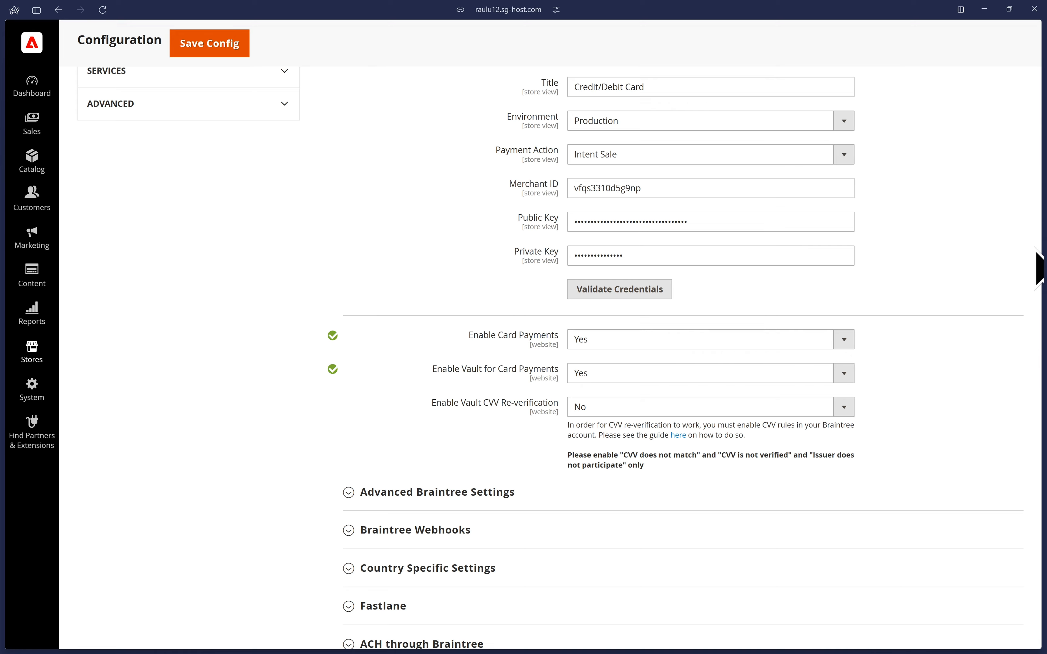
Expand the Advanced Braintree Settings and paste in the merchant account ID.
scroll(969, 263, "down", 3)
scroll(980, 284, "down", 3)
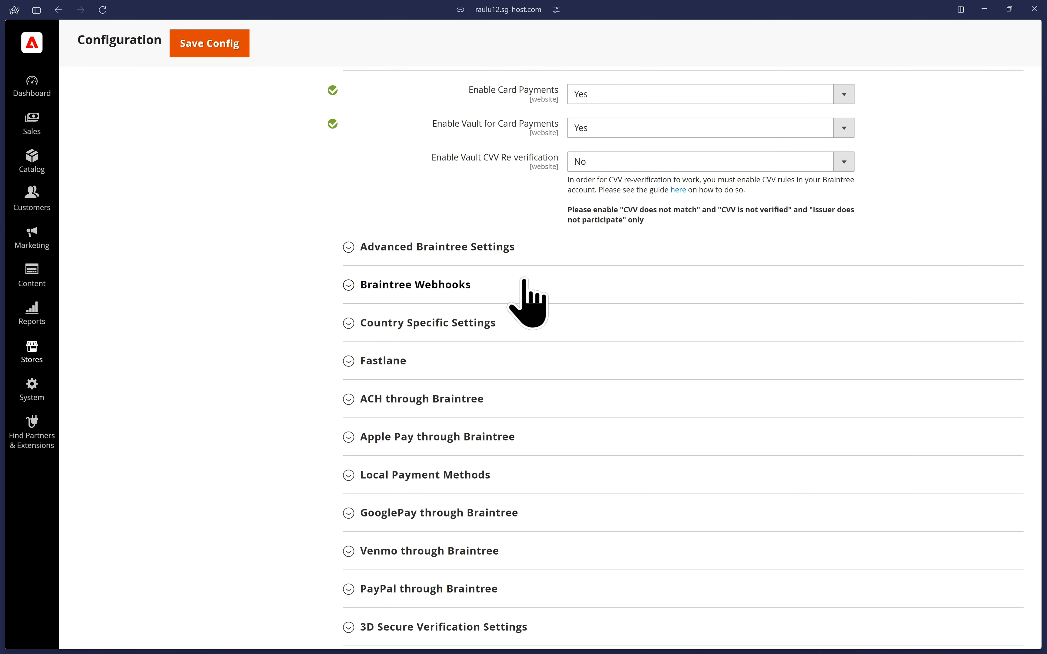
left_click(474, 248)
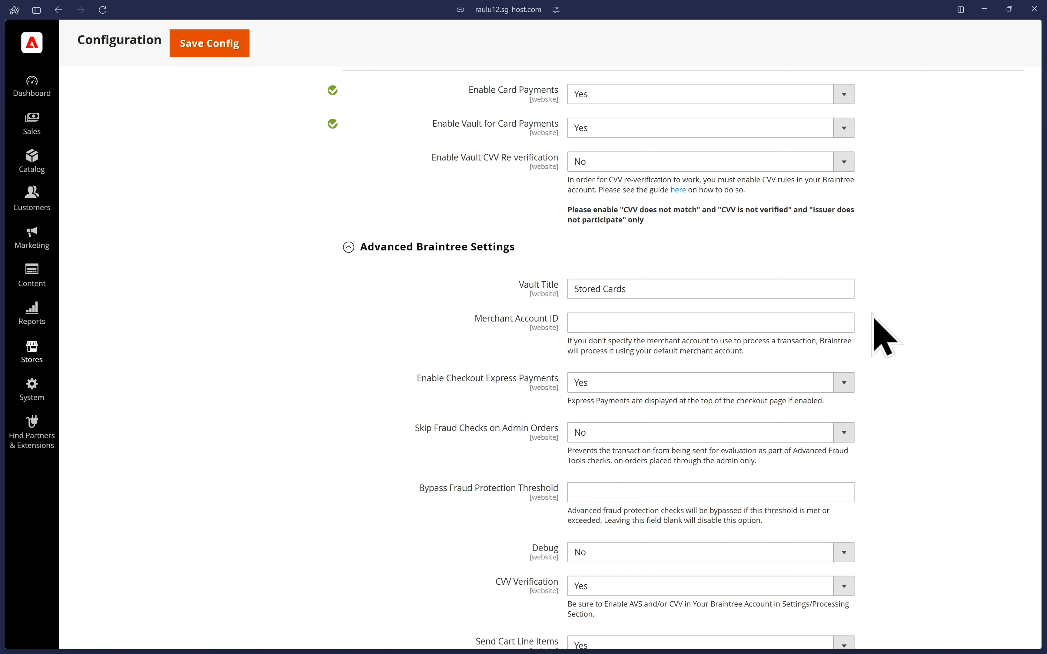
left_click(796, 323)
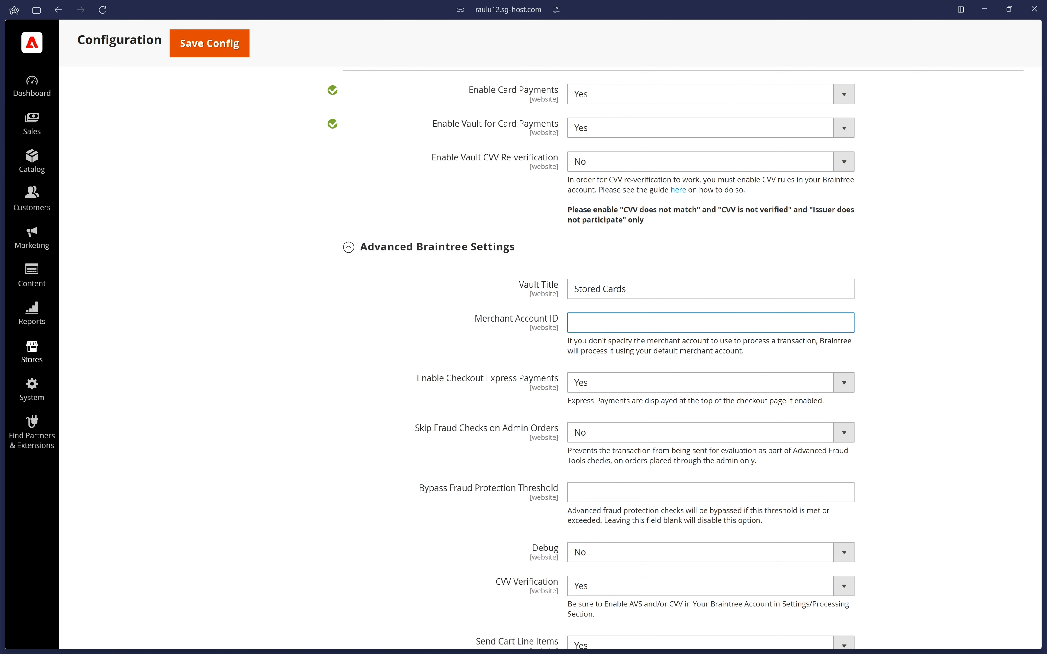
type("mybusiness_instant")
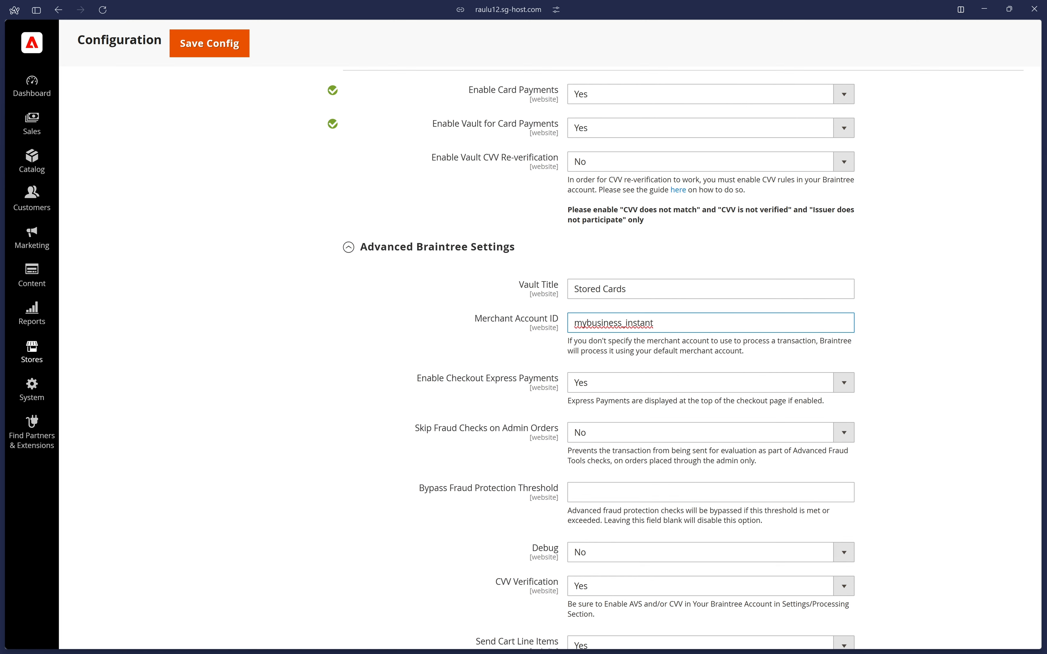
left_click(1001, 186)
Set Debug to Yes in the Advanced Braintree Settings.
scroll(961, 260, "down", 2)
scroll(956, 260, "down", 5)
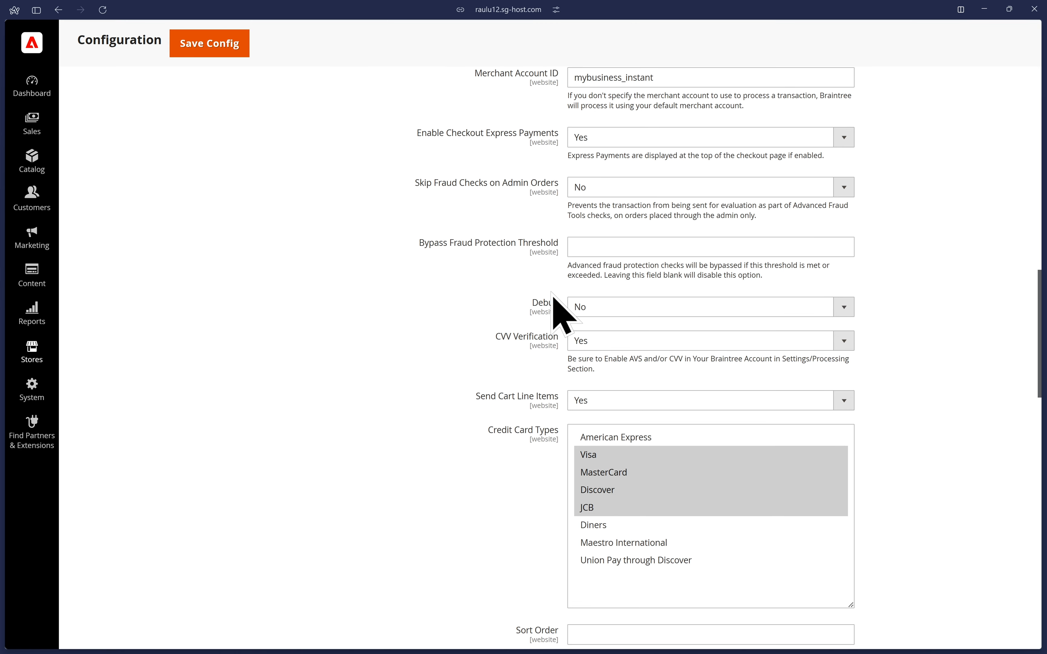
left_click(601, 307)
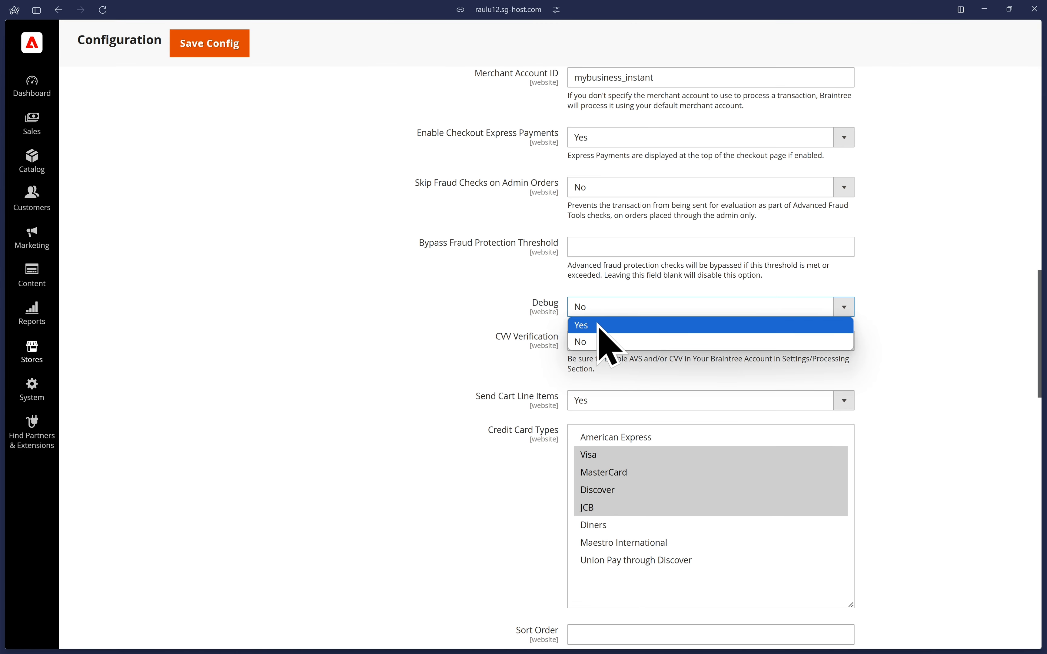
left_click(599, 326)
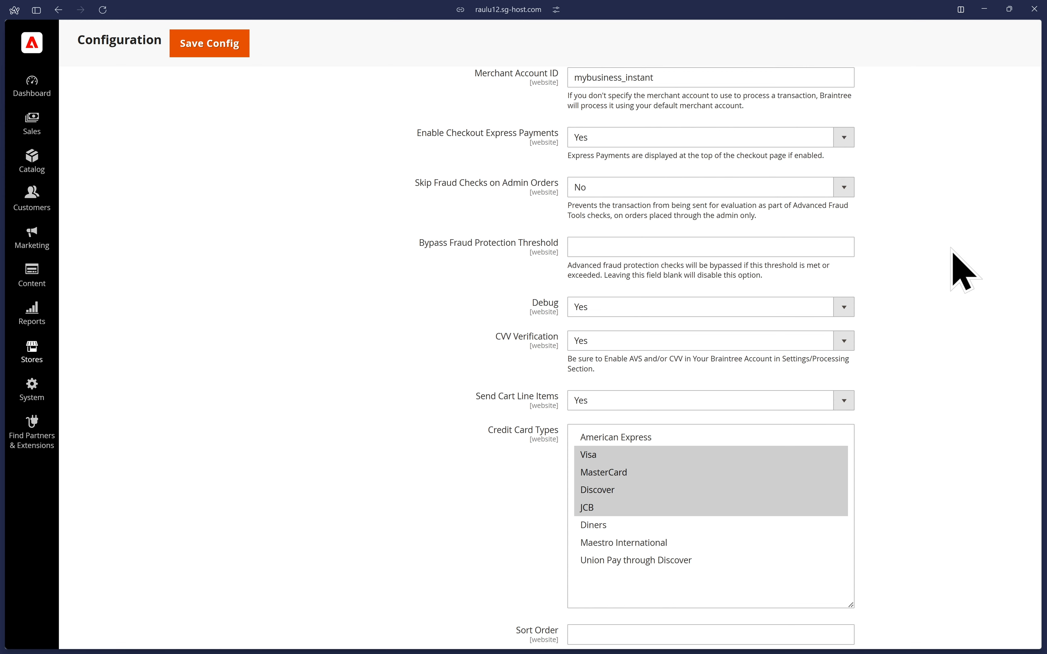
Expand the Fastlane section and set Use Fastlane by PayPal to Yes.
scroll(958, 269, "down", 8)
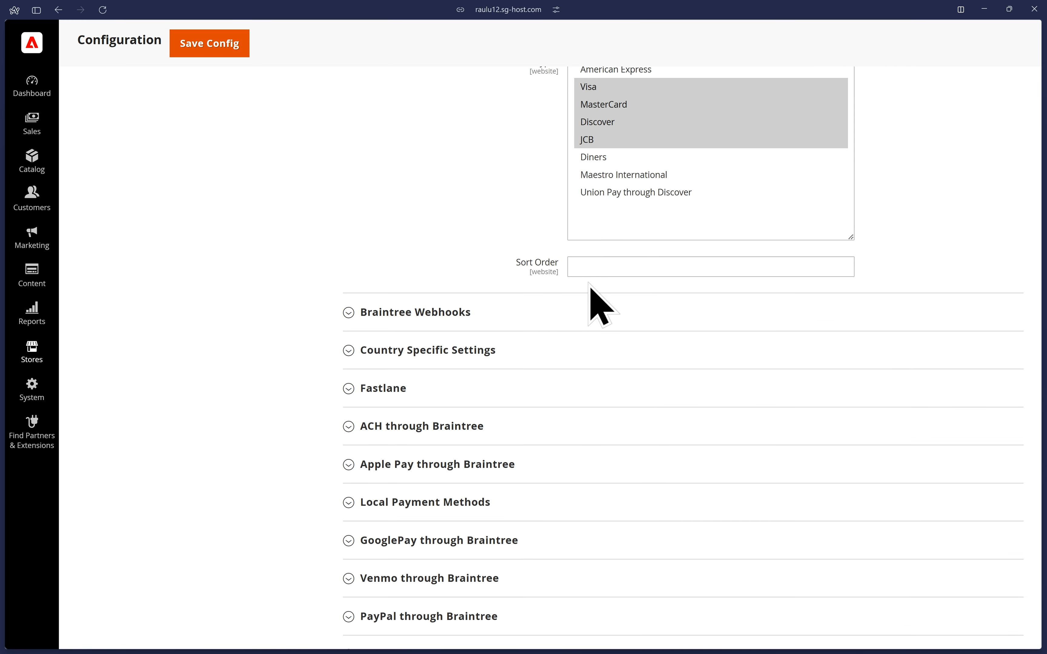
left_click(422, 390)
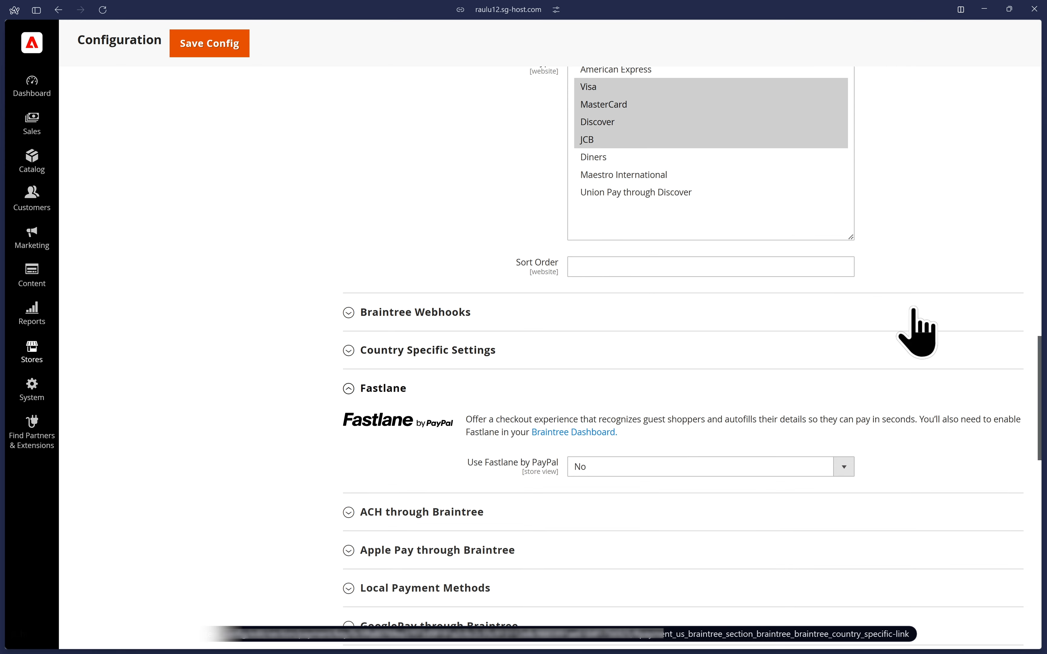
scroll(1015, 299, "down", 4)
left_click(821, 283)
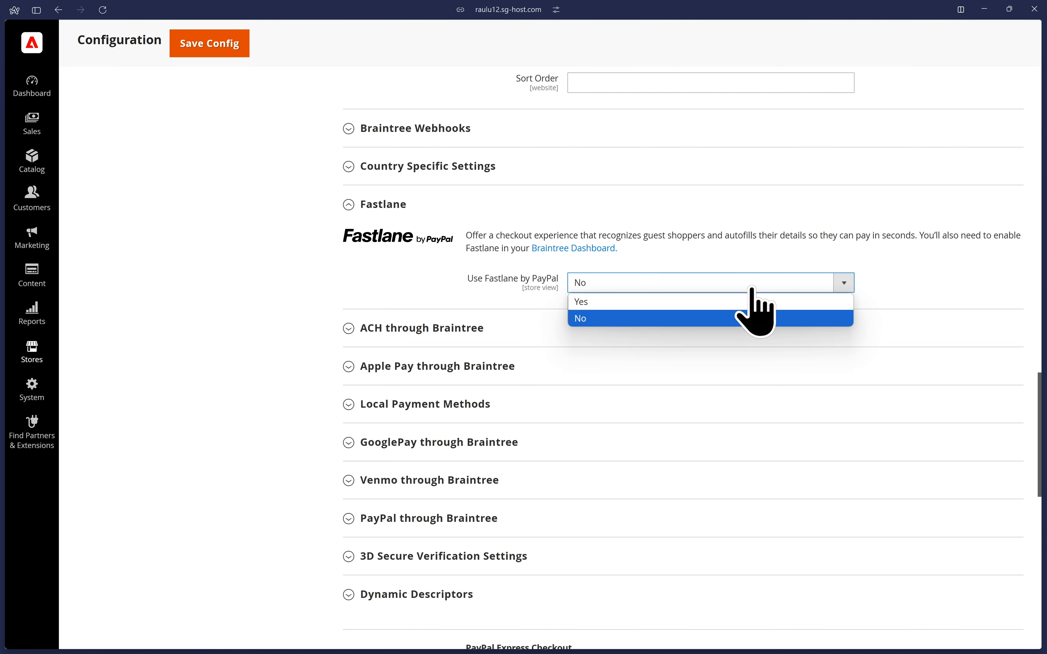
left_click(610, 300)
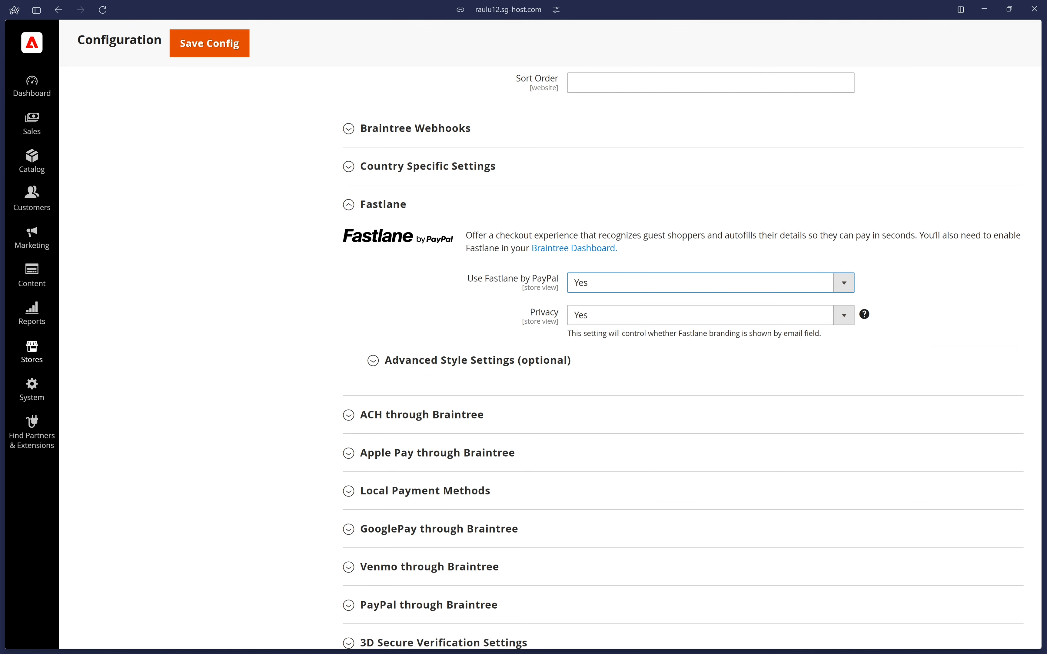
Review the Root Settings within Fastlane's Advanced Style Settings, and collapse the style settings again.
left_click(562, 361)
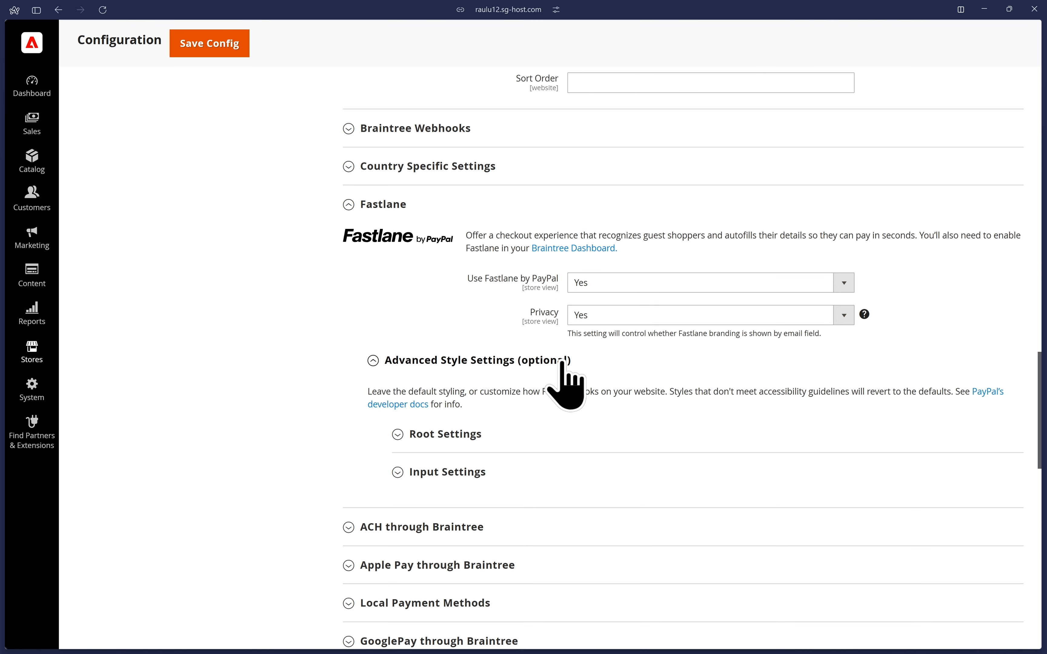
left_click(485, 429)
scroll(685, 541, "down", 2)
scroll(685, 541, "down", 2)
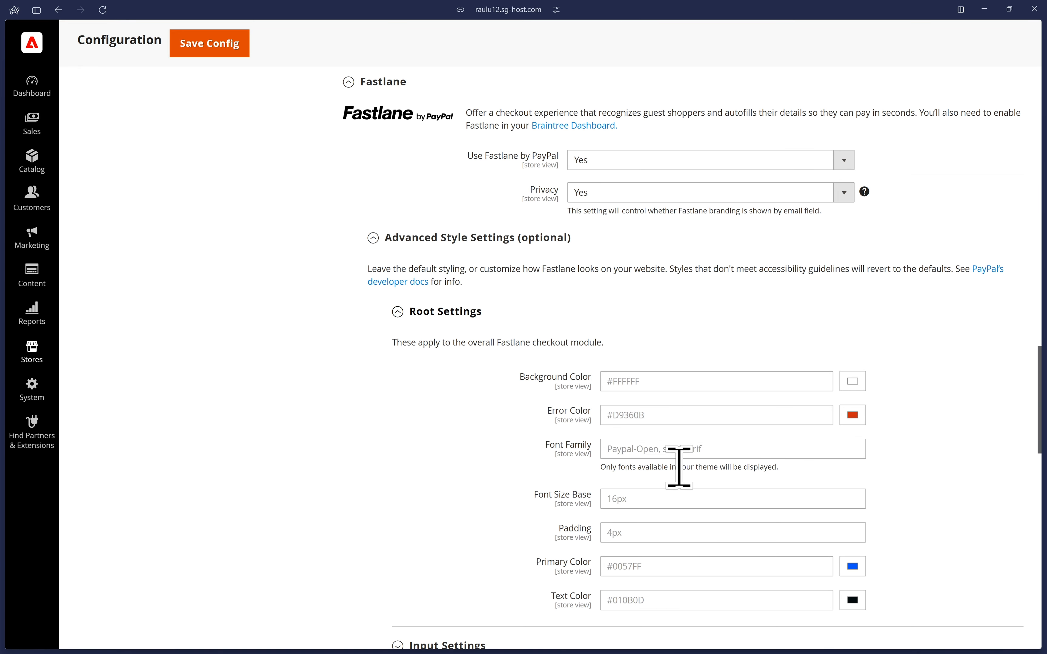
left_click(446, 313)
left_click(482, 244)
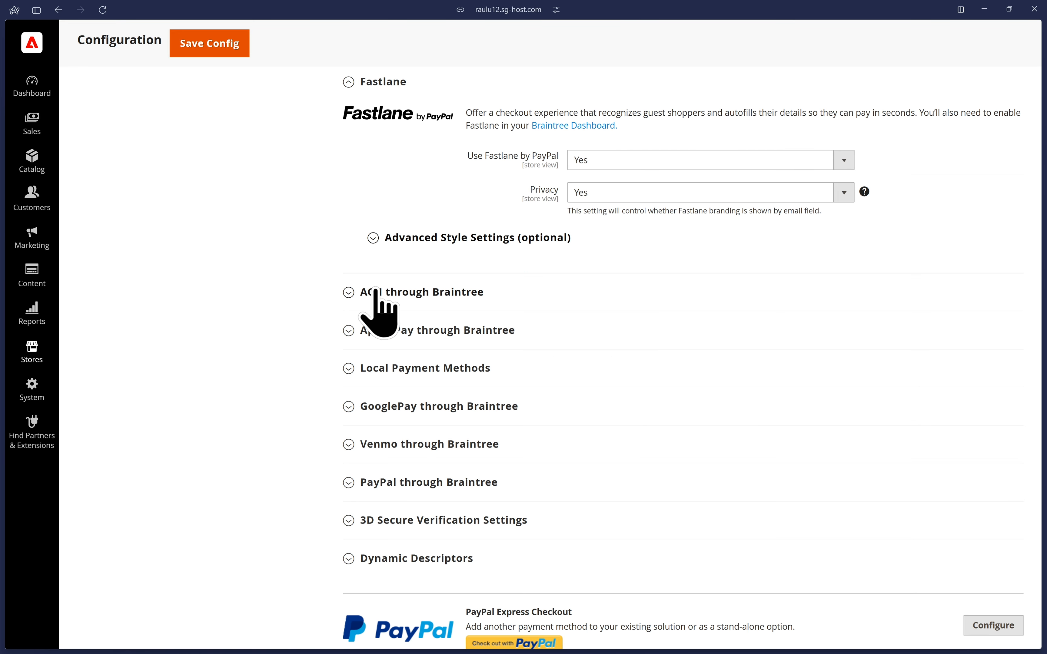
Try Enable ACH Direct Debit at Yes, set it back to No, and collapse the ACH through Braintree section.
left_click(392, 298)
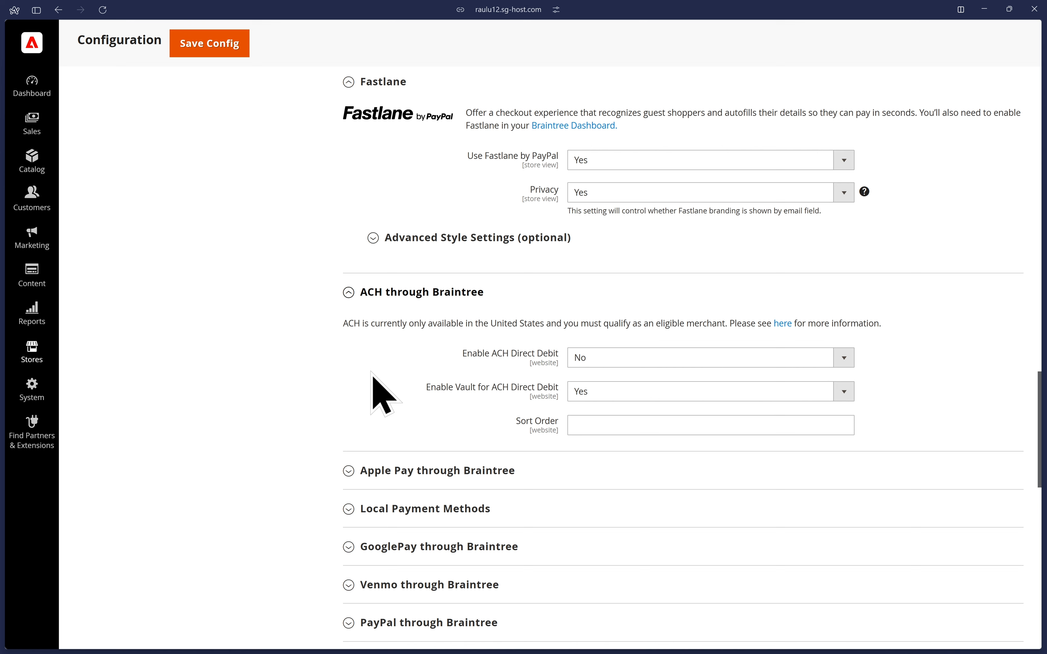
left_click(710, 357)
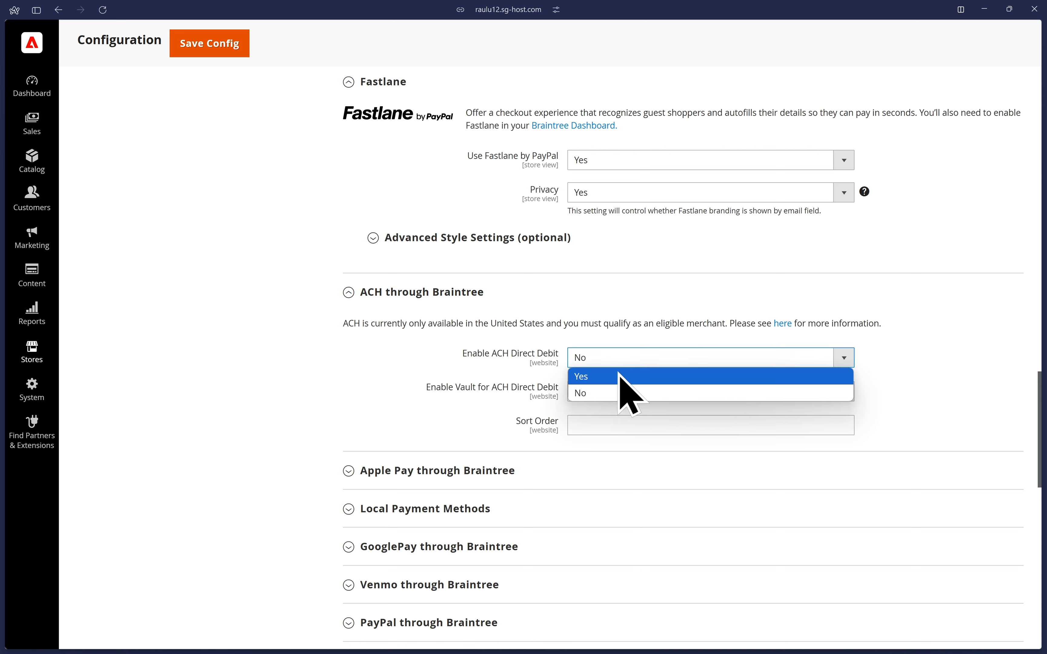
left_click(621, 373)
left_click(980, 354)
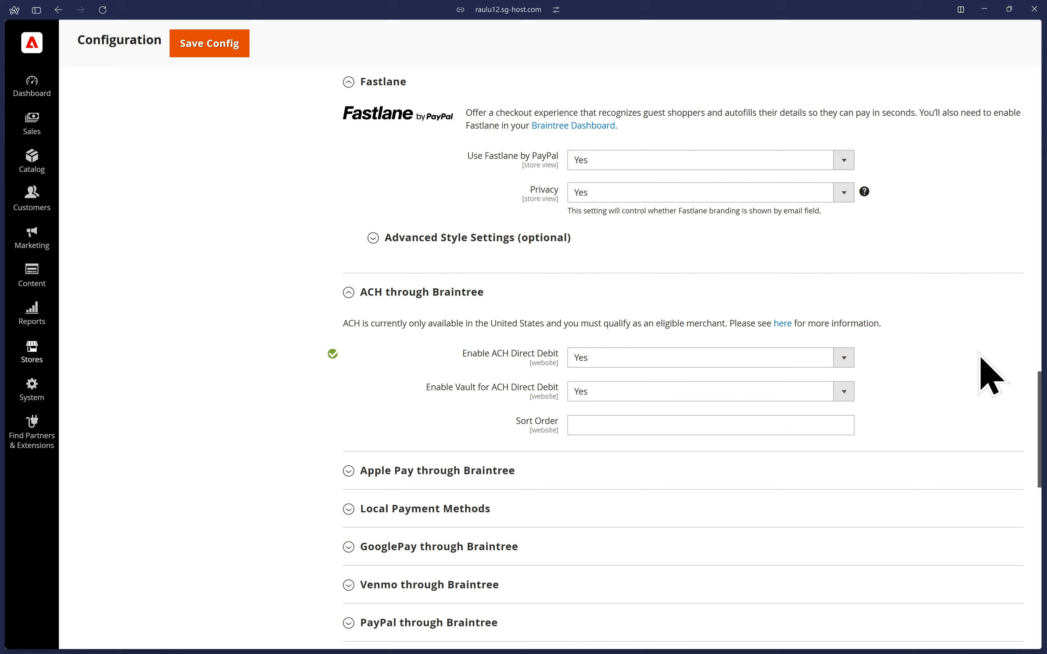
left_click(627, 358)
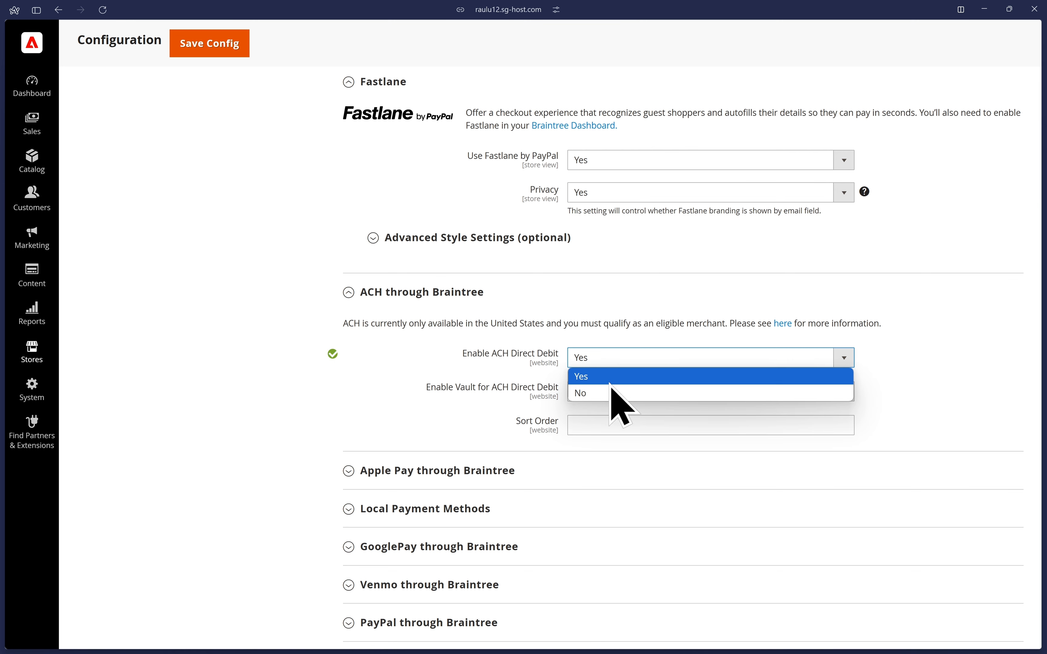
left_click(603, 392)
left_click(478, 293)
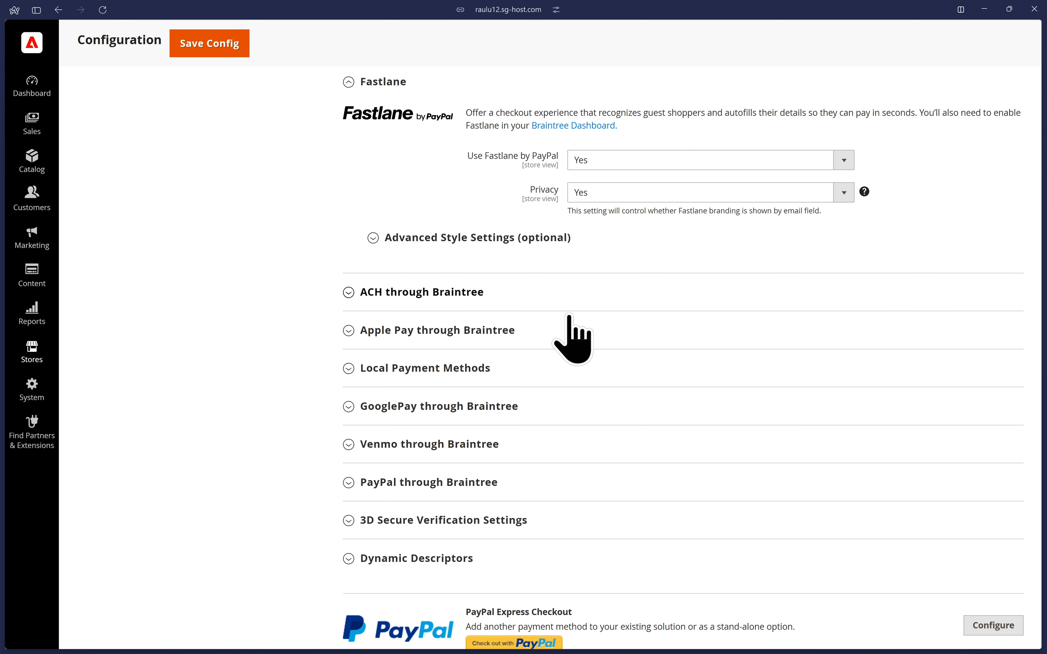
Expand Apple Pay through Braintree and set Enable ApplePay through Braintree to Yes.
left_click(375, 332)
scroll(374, 468, "down", 3)
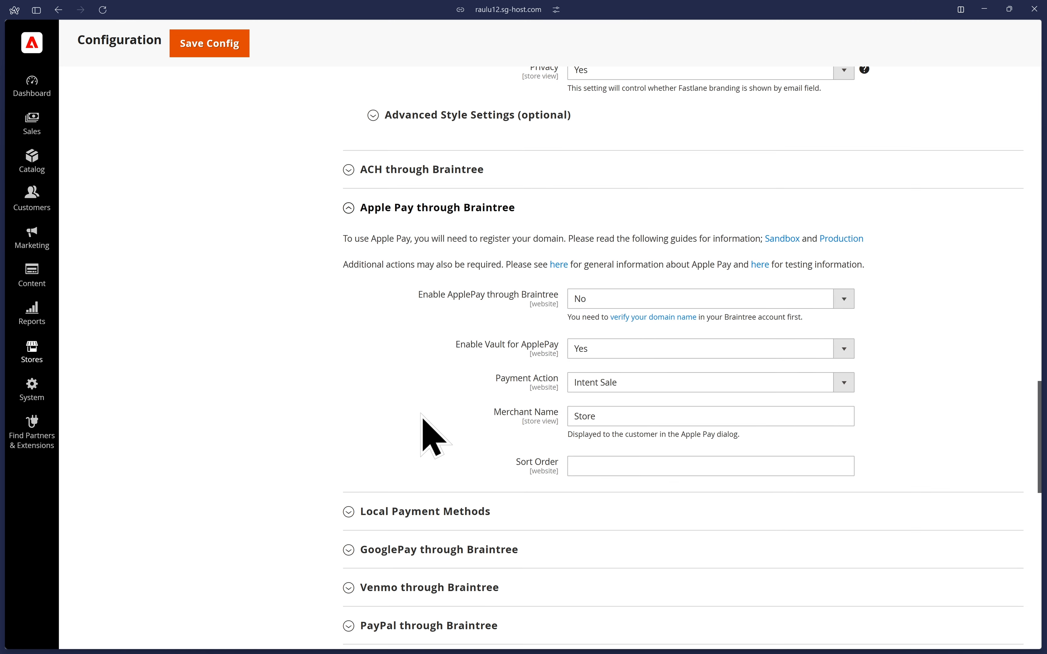
left_click(606, 300)
left_click(605, 316)
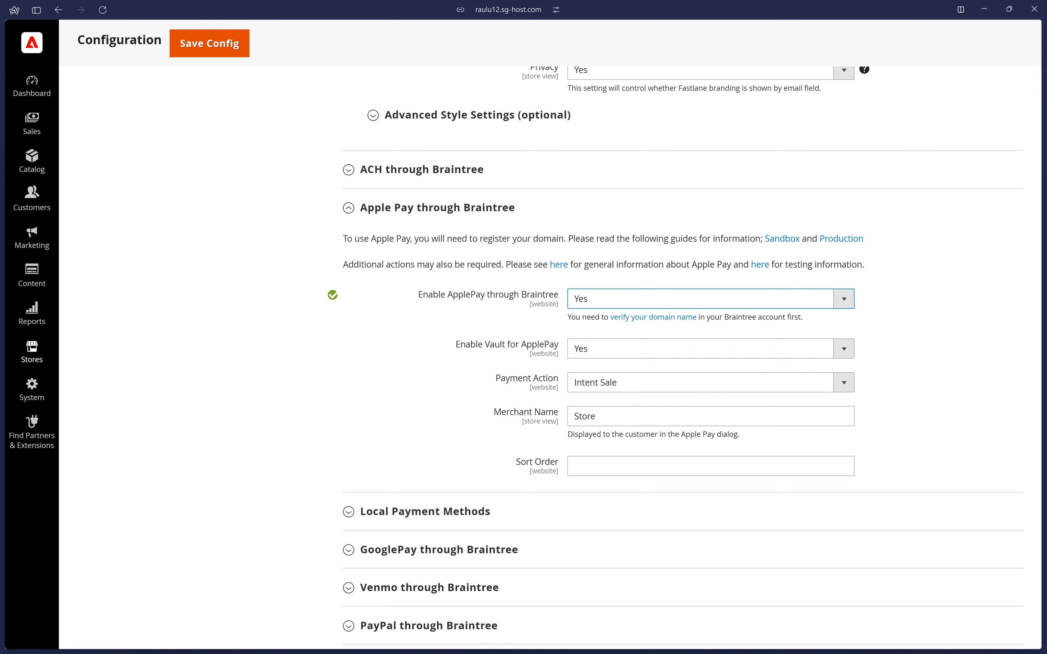
Check Apple Pay under Processing Options in the Braintree sandbox, return to the store configuration and collapse the Apple Pay section.
key("ctrl+Tab")
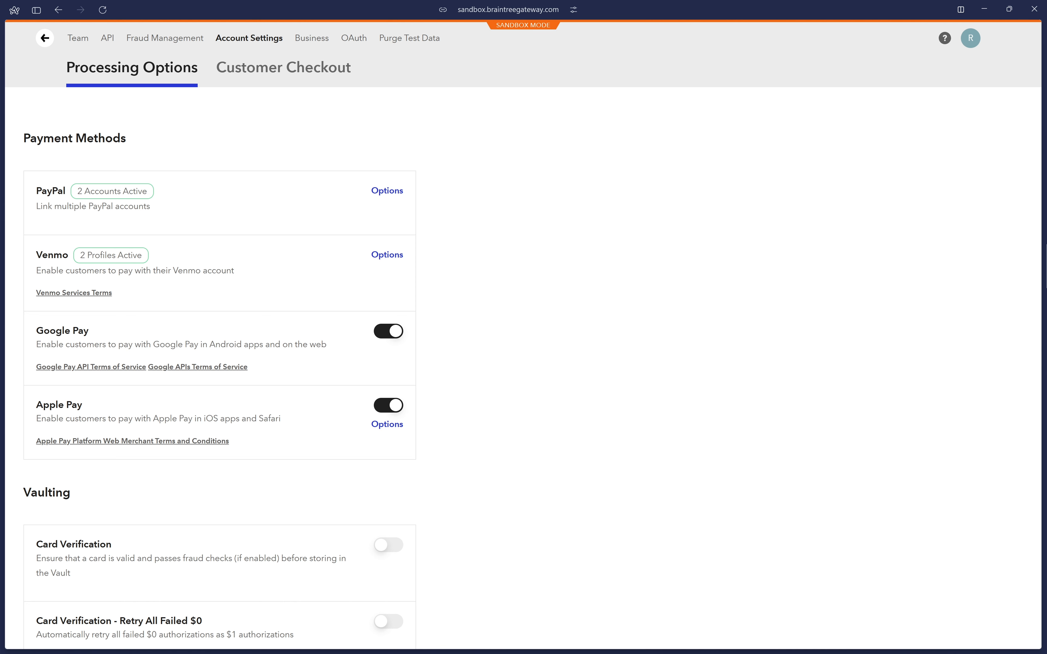
key("ctrl+Tab")
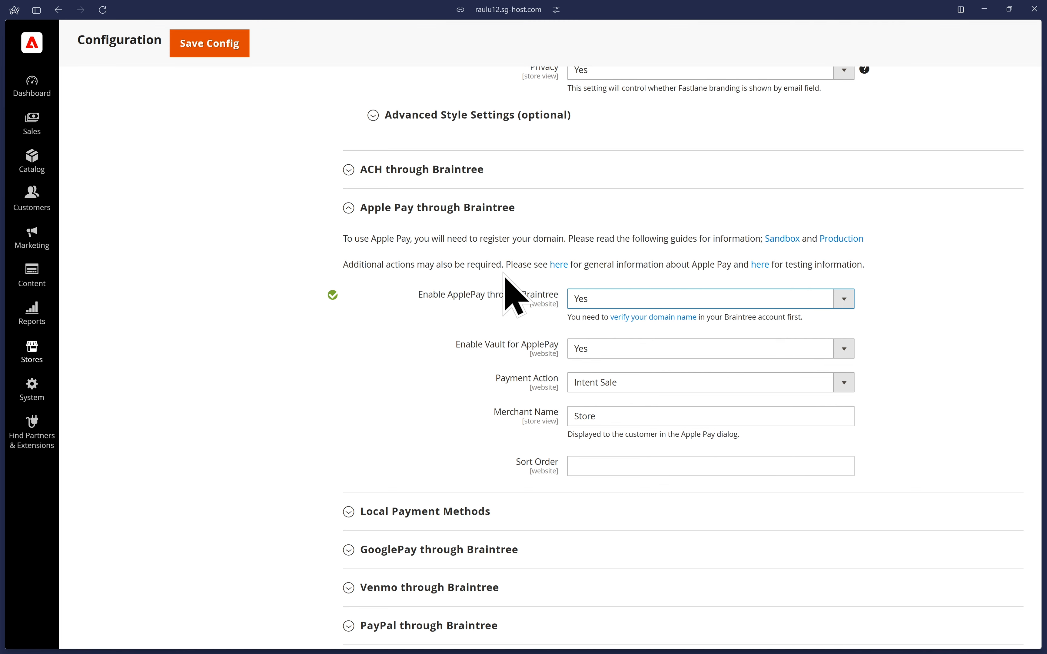
left_click(459, 212)
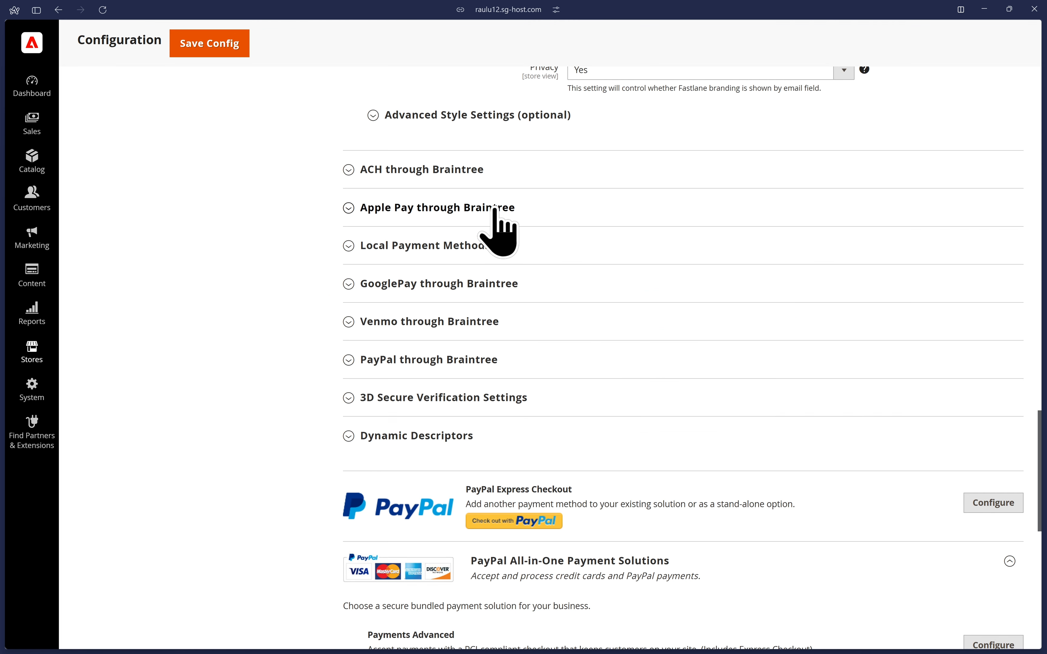
Expand Local Payment Methods, set Enable Local Payment Methods to Yes, and collapse the section.
left_click(433, 249)
left_click(597, 313)
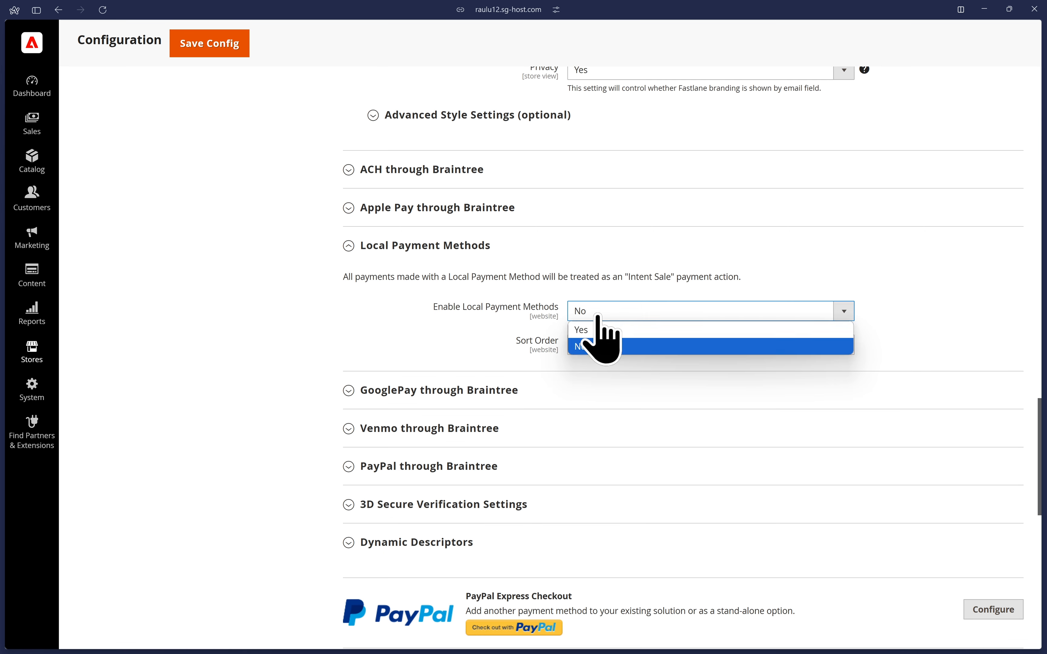
left_click(600, 331)
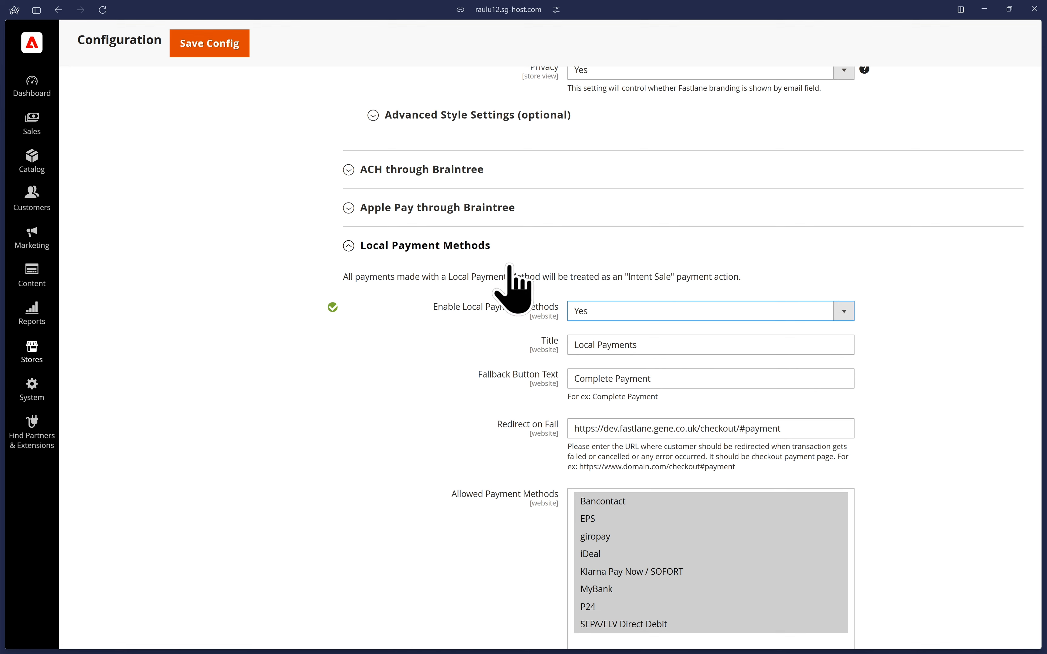
left_click(481, 253)
scroll(518, 187, "down", 4)
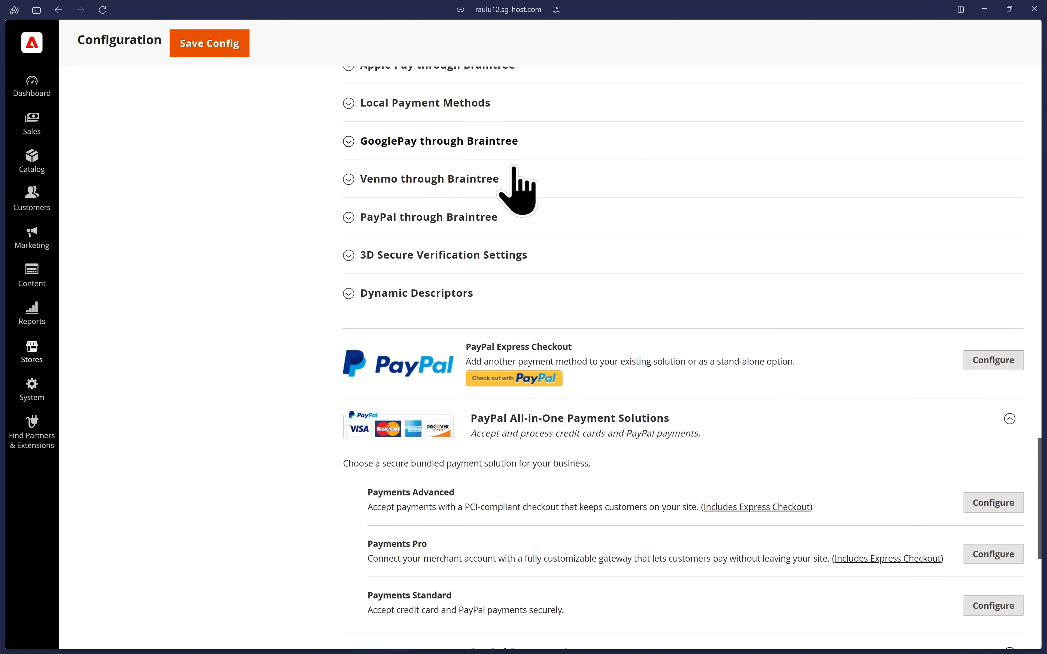
Expand GooglePay through Braintree and set Enable GooglePay through Braintree to Yes.
left_click(440, 104)
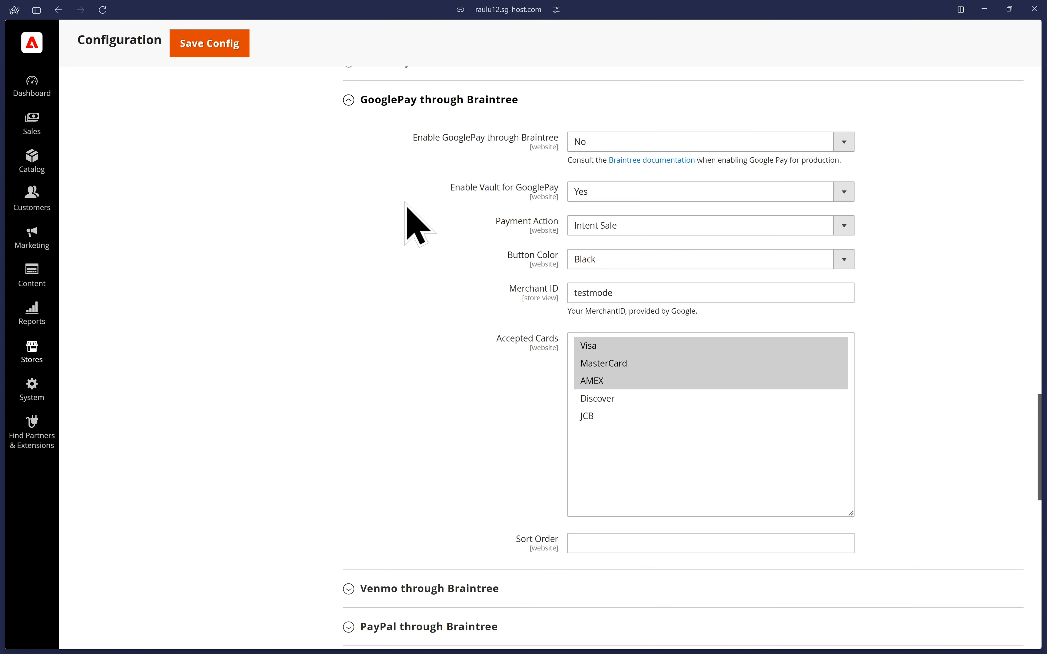
left_click(602, 146)
left_click(602, 160)
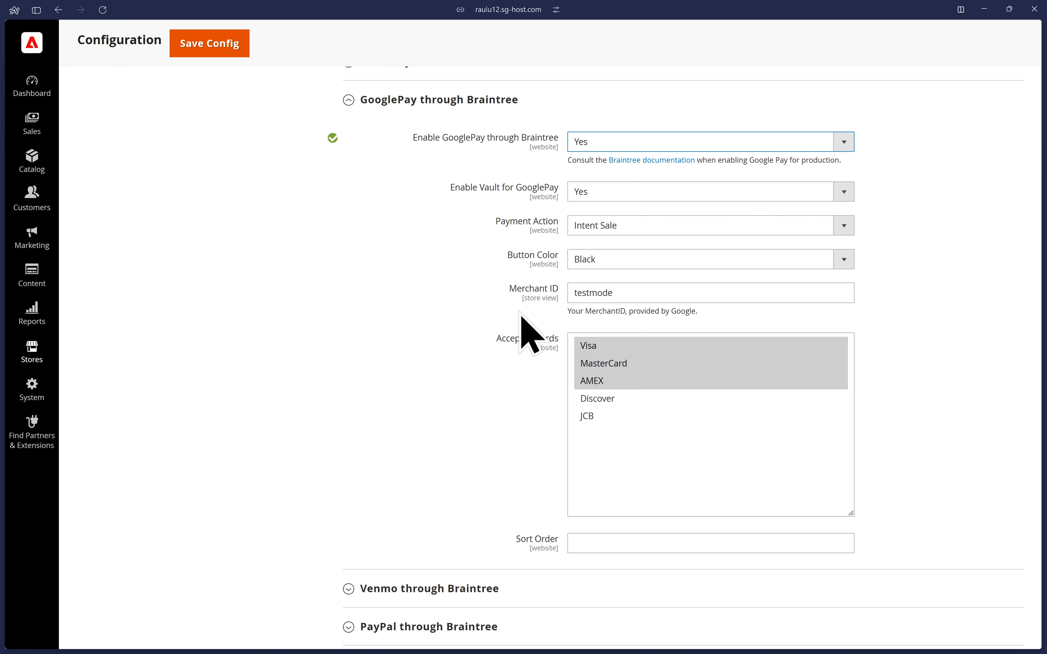
Highlight the GooglePay Merchant ID, and switch Google Pay off and back on in the Braintree sandbox's payment methods.
left_click_drag(654, 290, 420, 297)
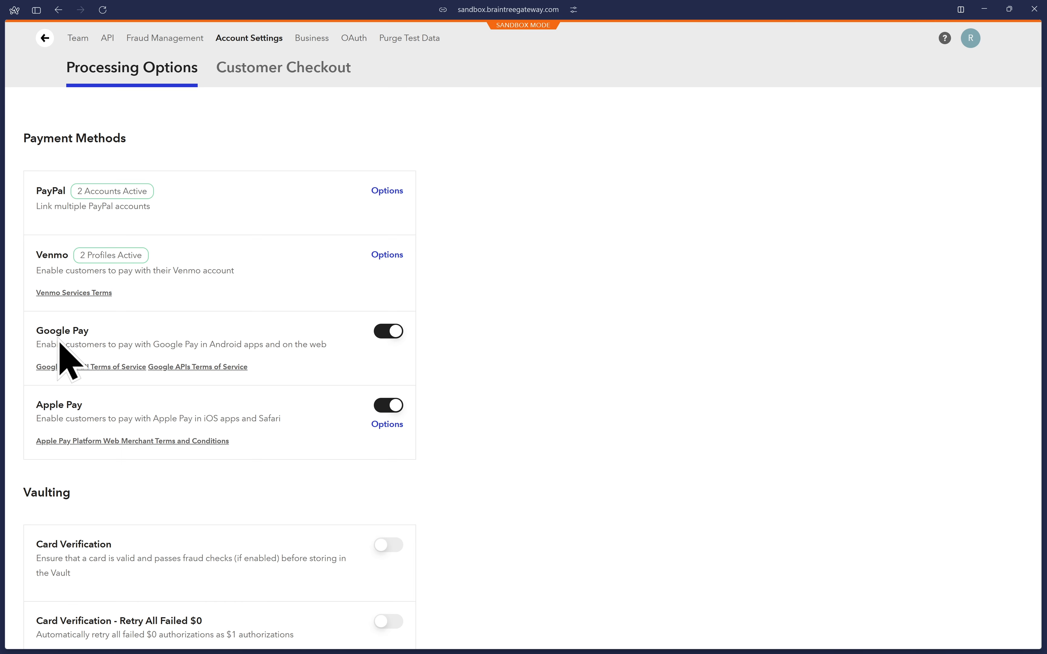
left_click(388, 331)
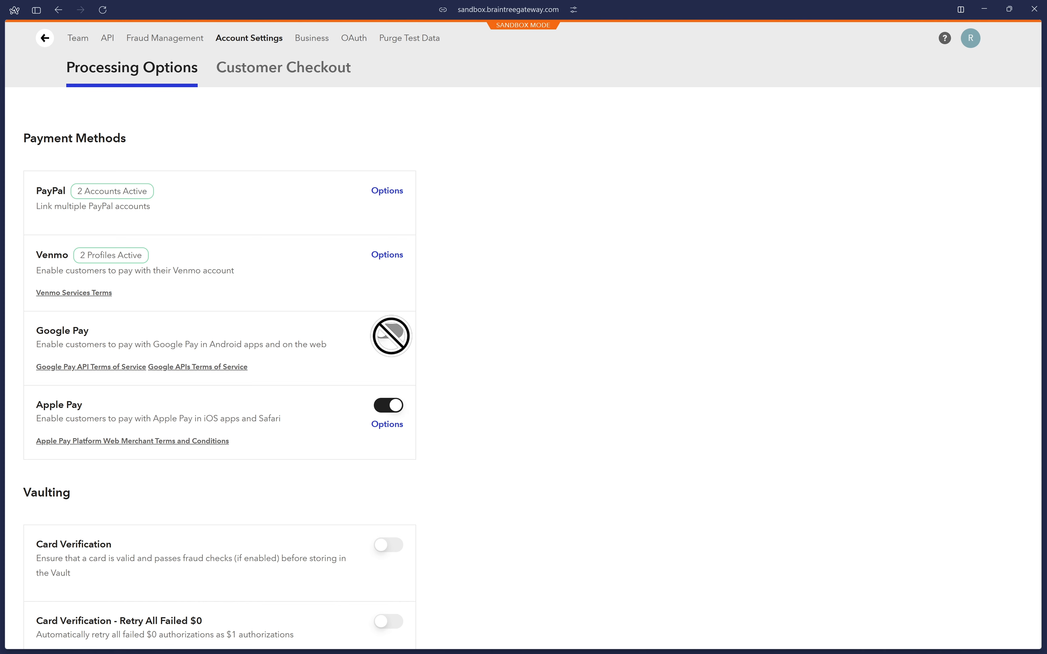
left_click(388, 331)
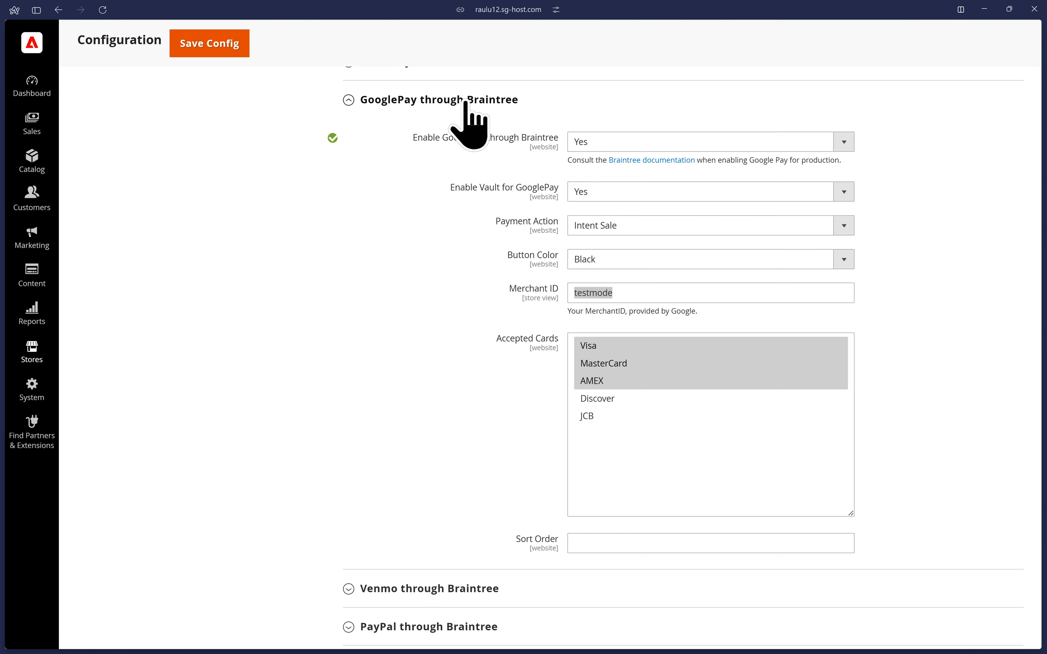
Collapse the GooglePay section and set Enable Venmo through Braintree to Yes, collapsing the Venmo section as well.
left_click(463, 100)
left_click(454, 139)
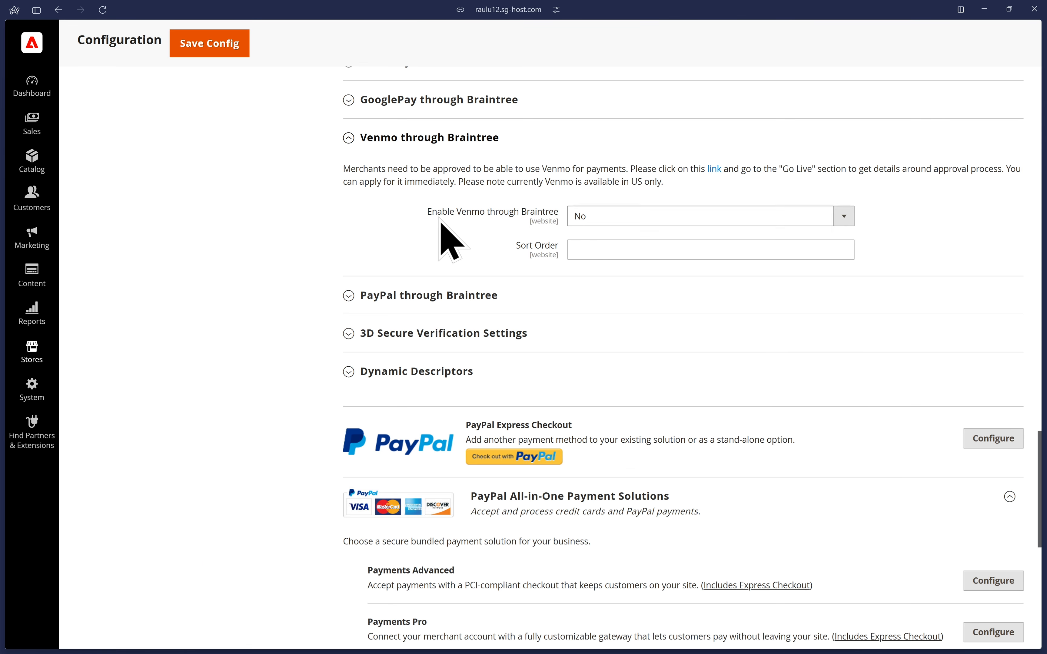
left_click(692, 216)
left_click(673, 234)
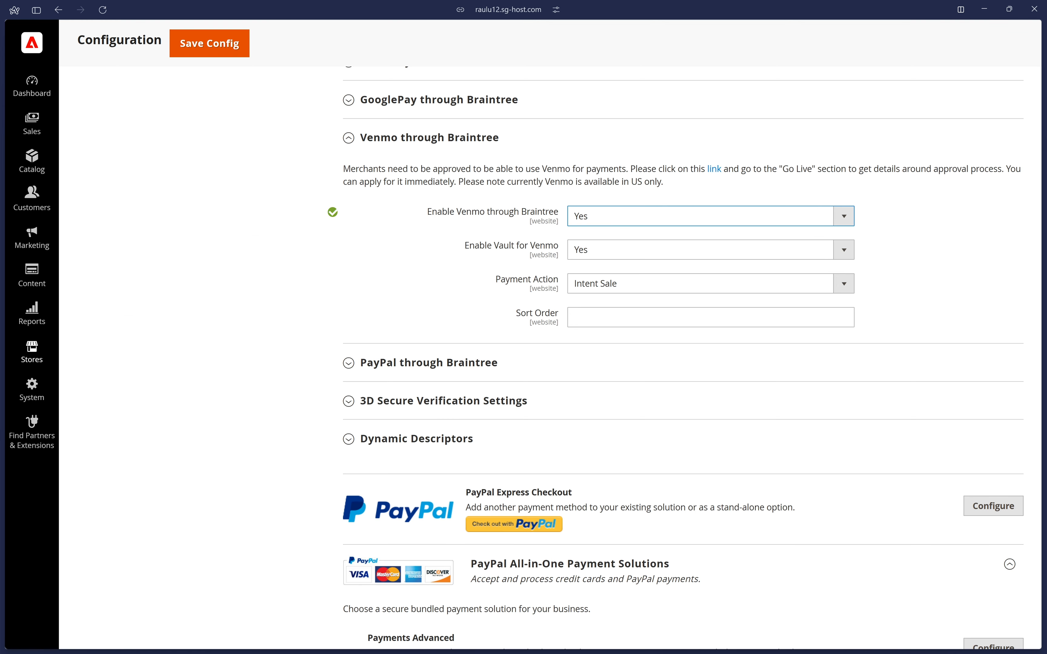
left_click(524, 143)
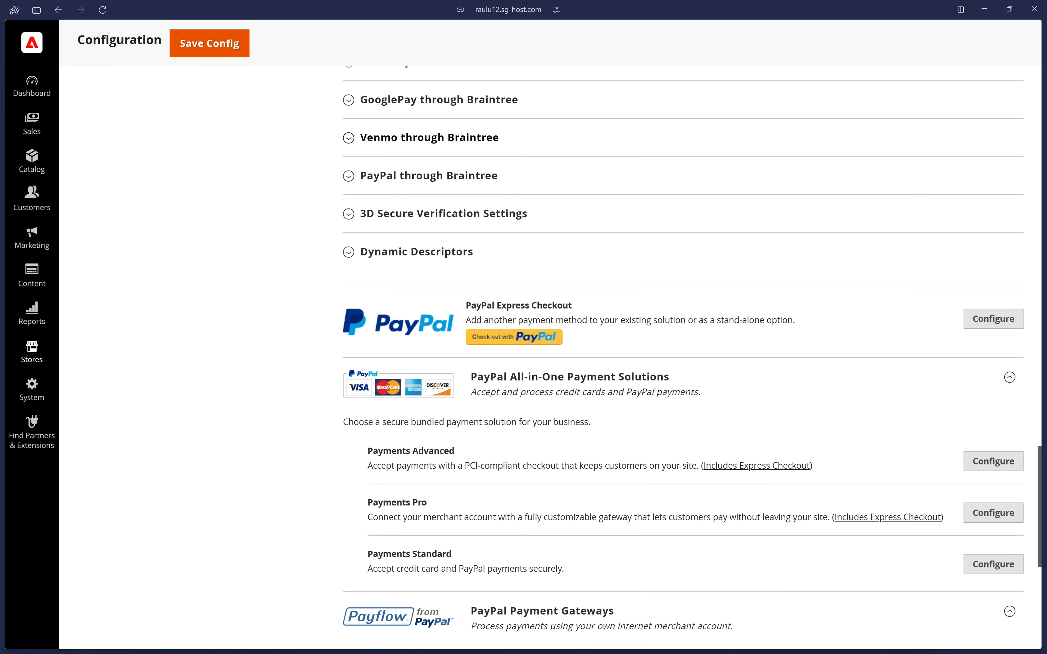
Expand PayPal through Braintree and set Enable PayPal through Braintree to Yes.
left_click(455, 182)
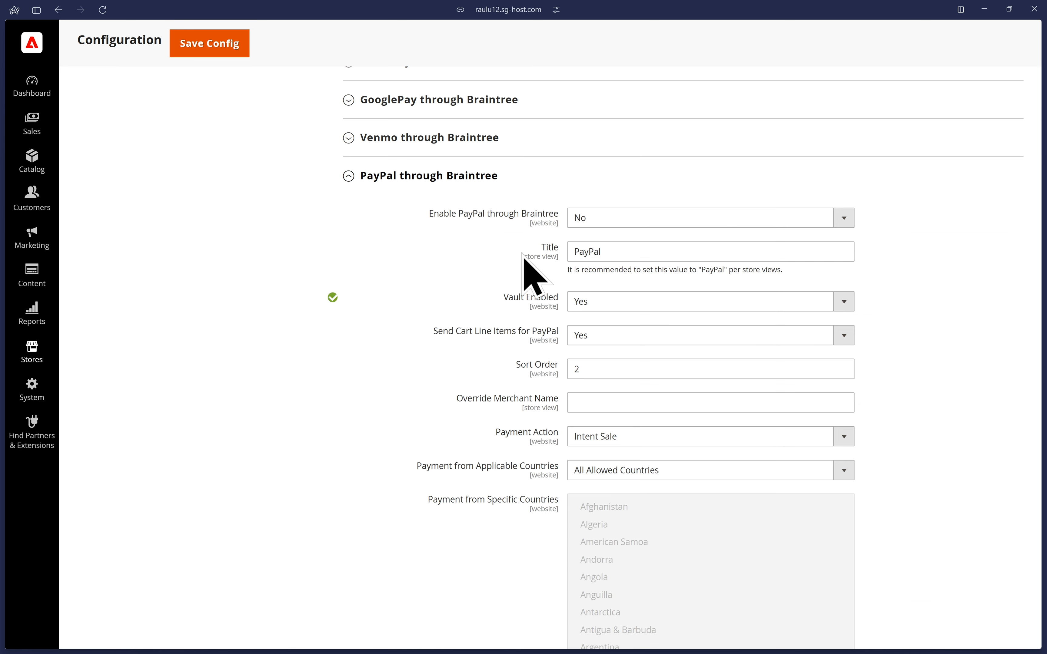
left_click(628, 218)
left_click(623, 235)
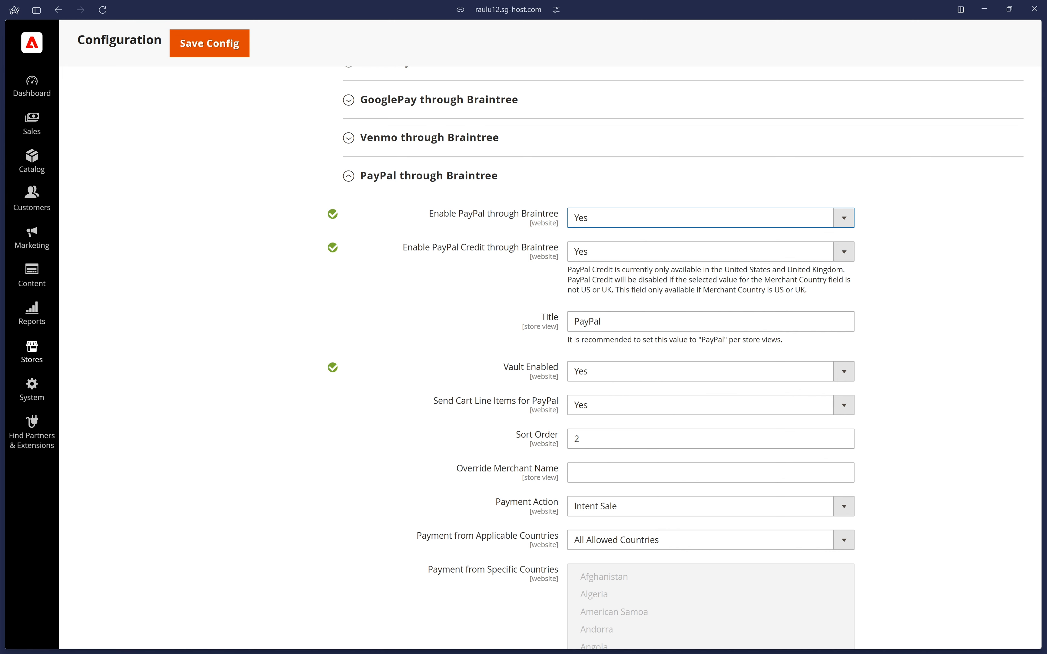
Set Vault Enabled to No in the PayPal through Braintree settings.
scroll(894, 292, "down", 4)
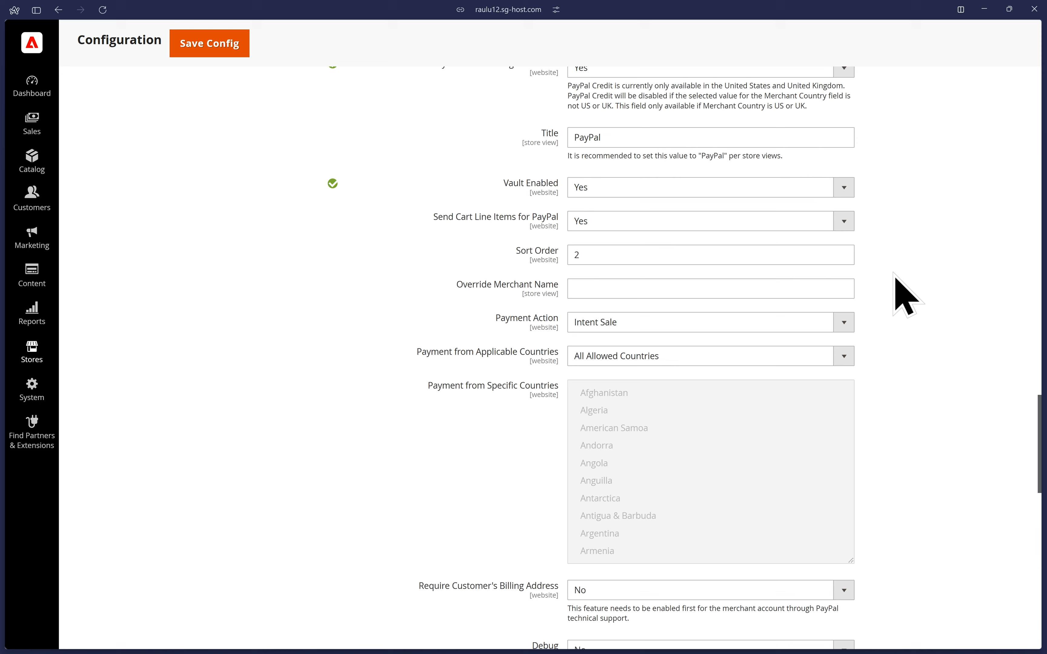
scroll(902, 293, "down", 2)
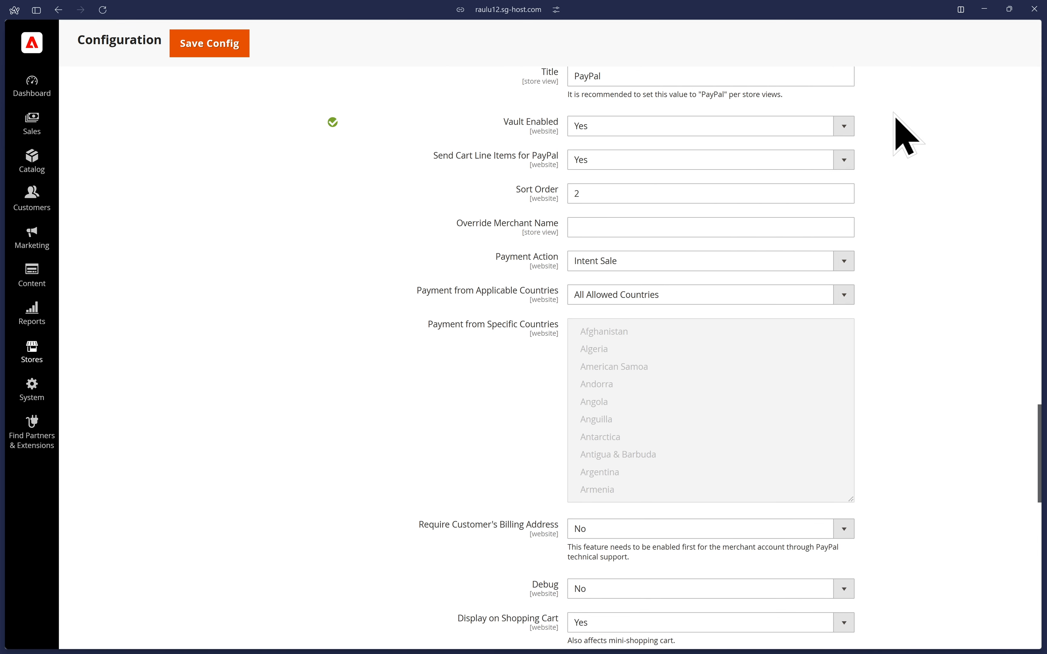
left_click(839, 125)
left_click(690, 162)
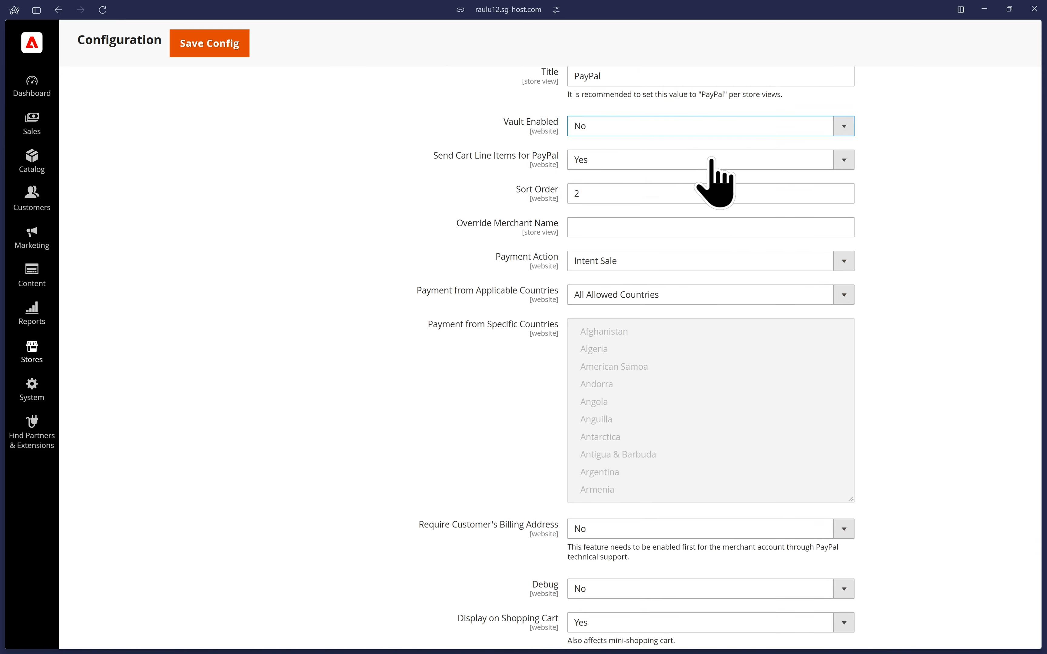
left_click(955, 139)
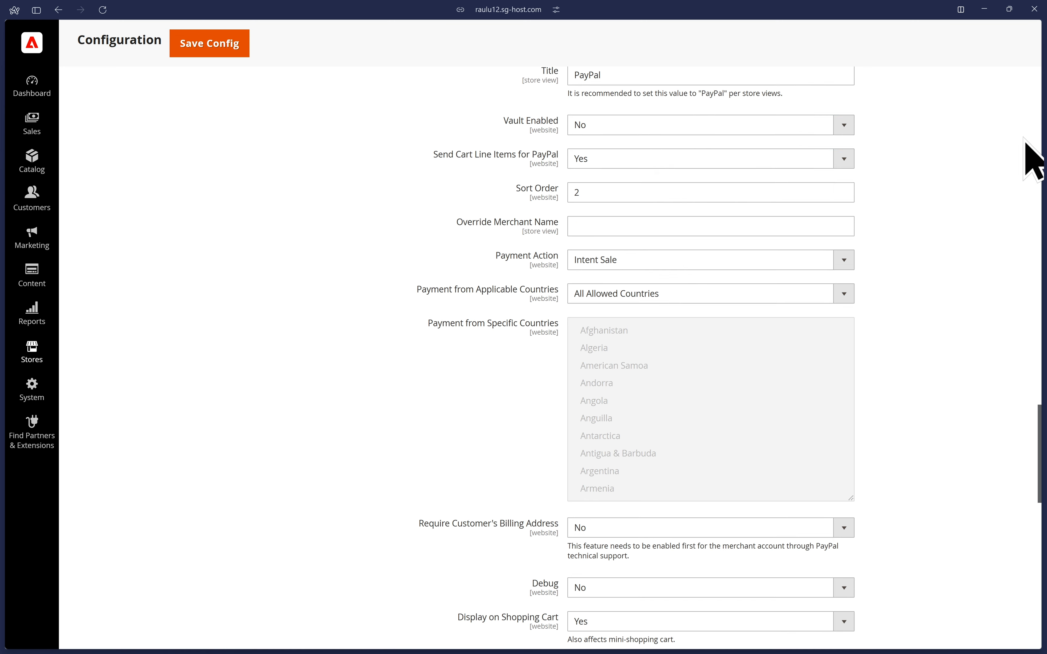
Review the remaining PayPal through Braintree settings and keep Require Customer's Billing Address at No.
scroll(1028, 159, "down", 3)
scroll(633, 199, "down", 3)
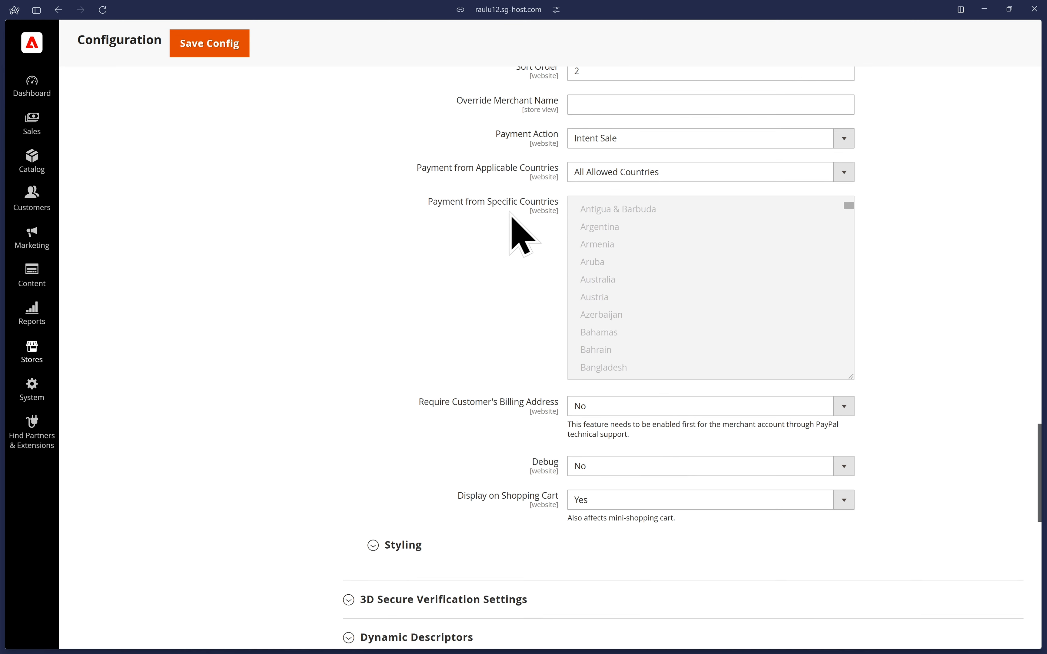
scroll(476, 264, "down", 3)
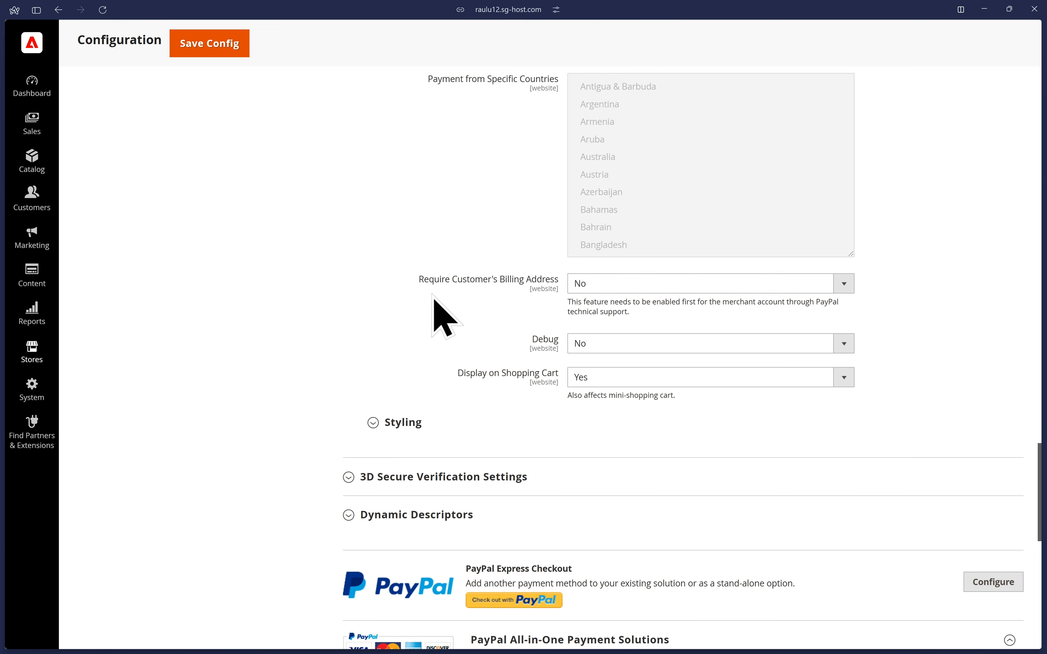
left_click(589, 285)
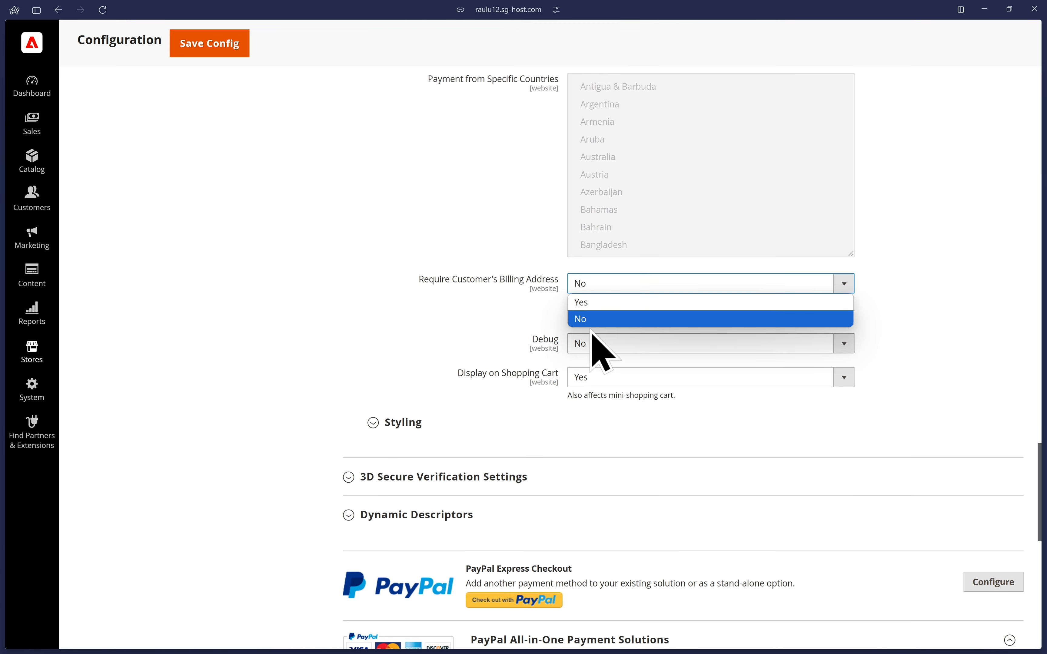
left_click(632, 321)
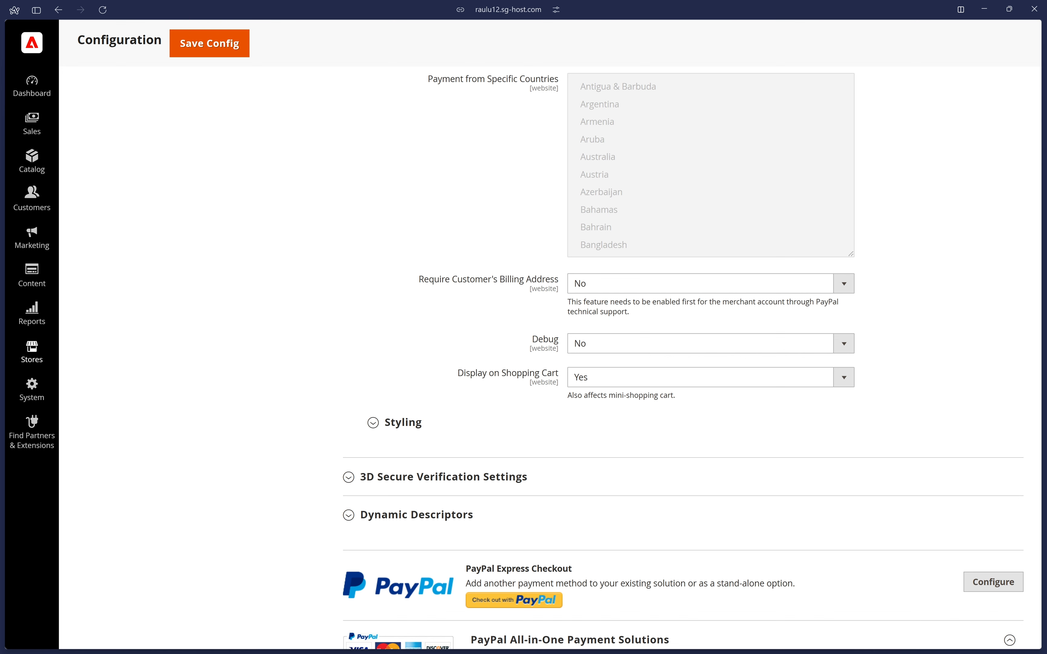
Set Debug to Yes for PayPal through Braintree, and check the payment methods in the Braintree sandbox.
left_click(623, 345)
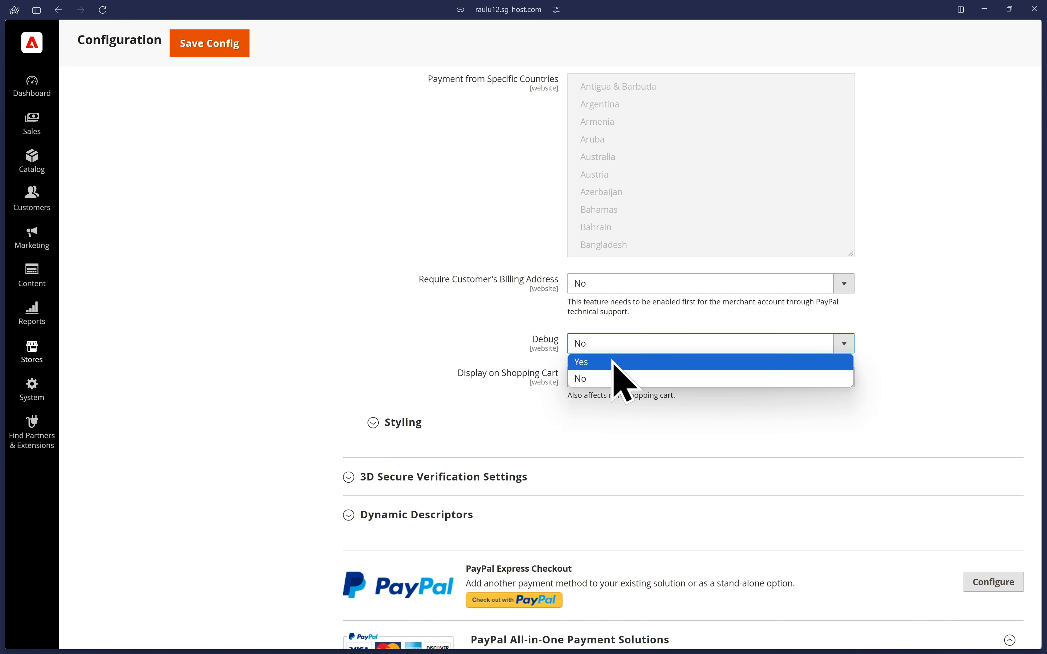
left_click(614, 362)
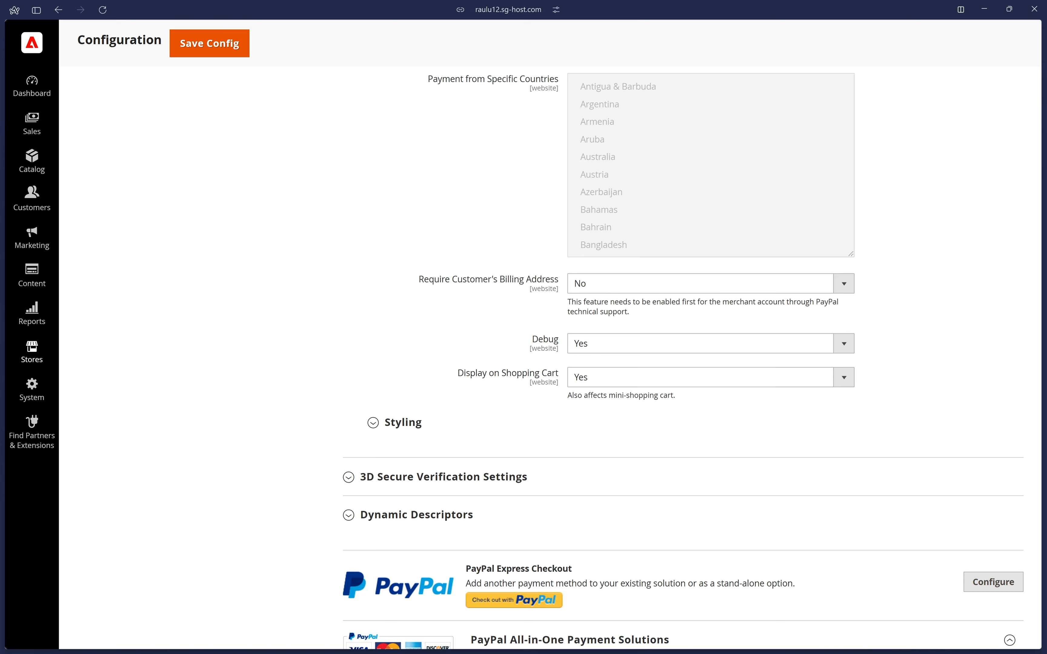
key("ctrl+Tab")
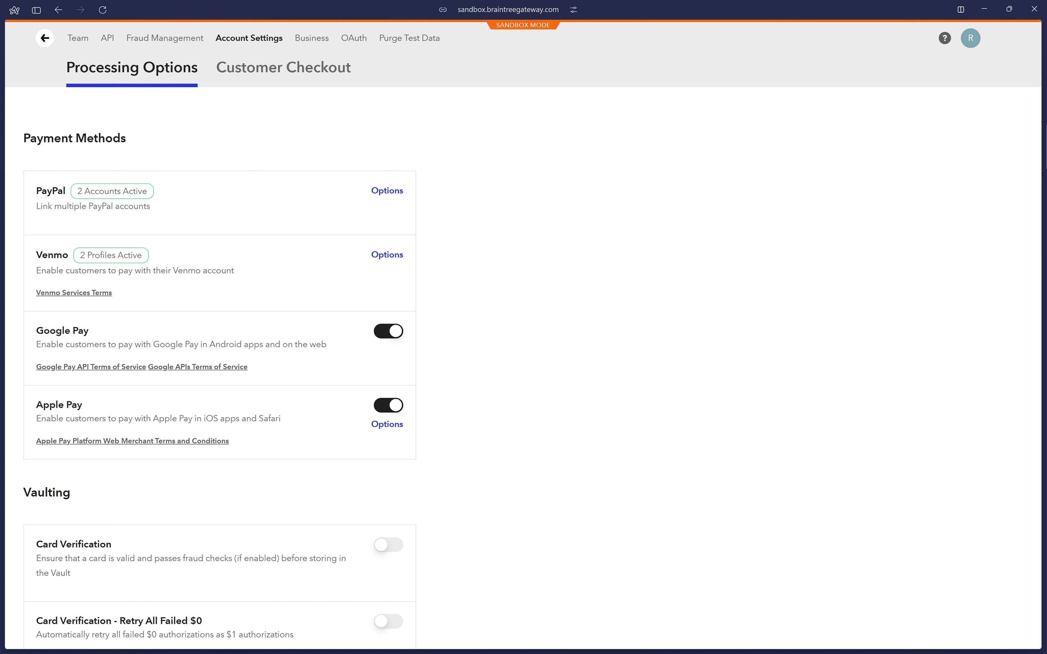
key("ctrl+Tab")
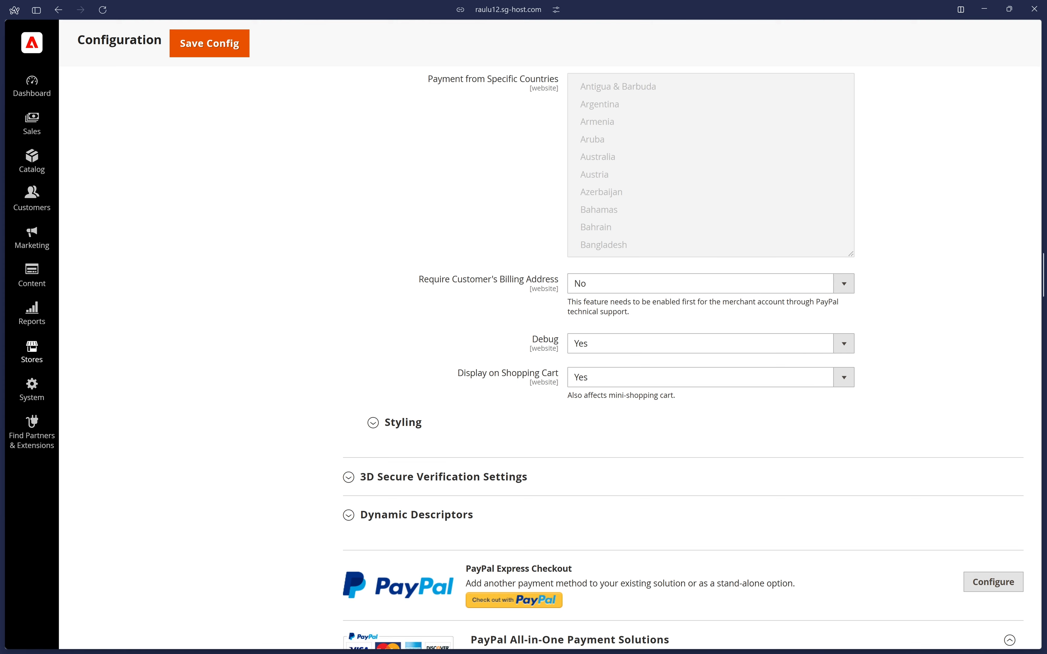
Review the 3D Secure Verification options without changing them, and collapse the 3D Secure Verification Settings section.
scroll(965, 233, "down", 4)
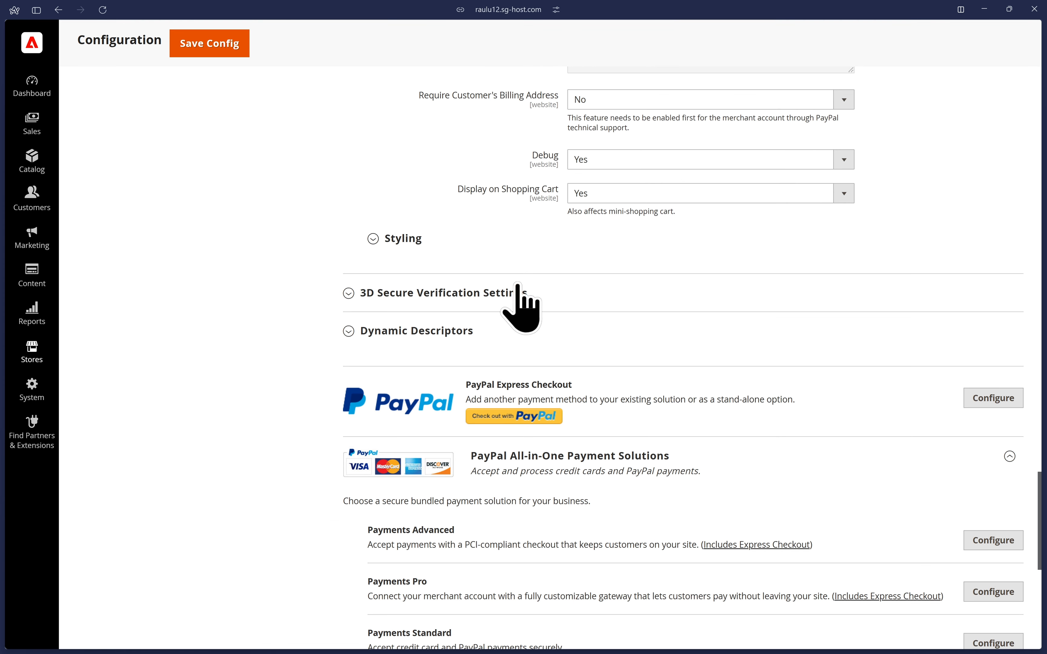
left_click(386, 293)
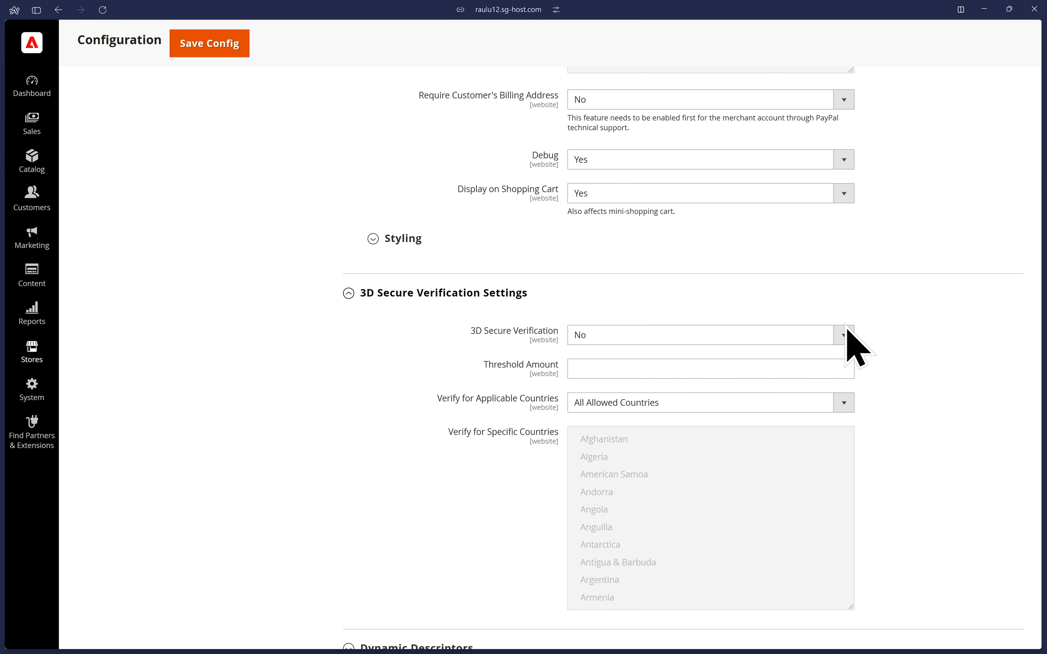
left_click(846, 336)
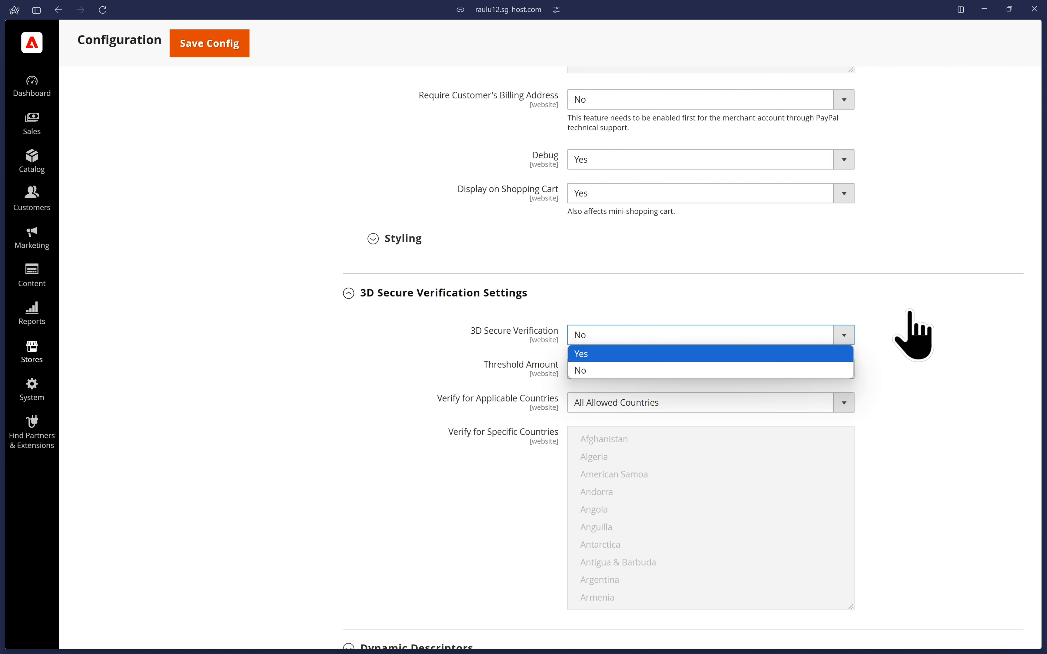
left_click(913, 335)
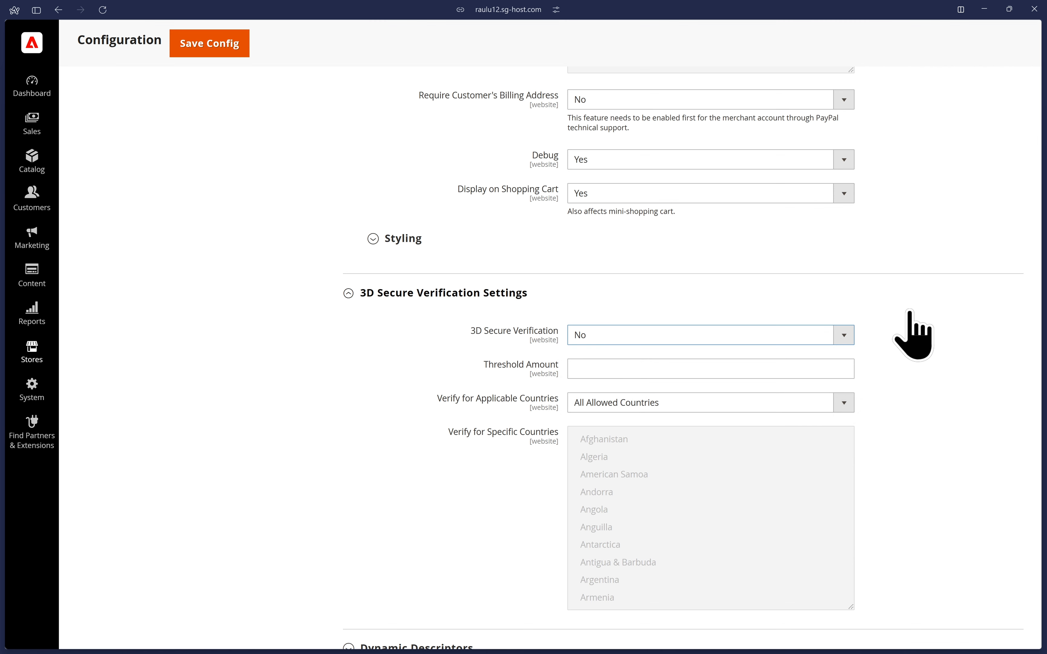
left_click(910, 310)
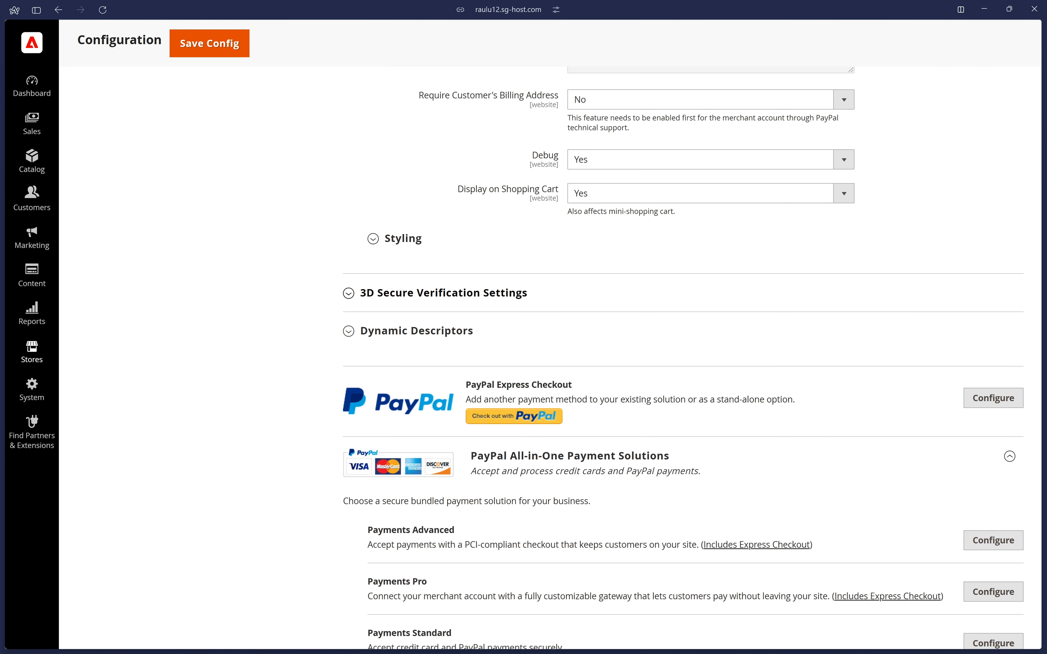
Expand Dynamic Descriptors and read the format requirements for the Name field.
left_click(453, 332)
scroll(900, 309, "down", 3)
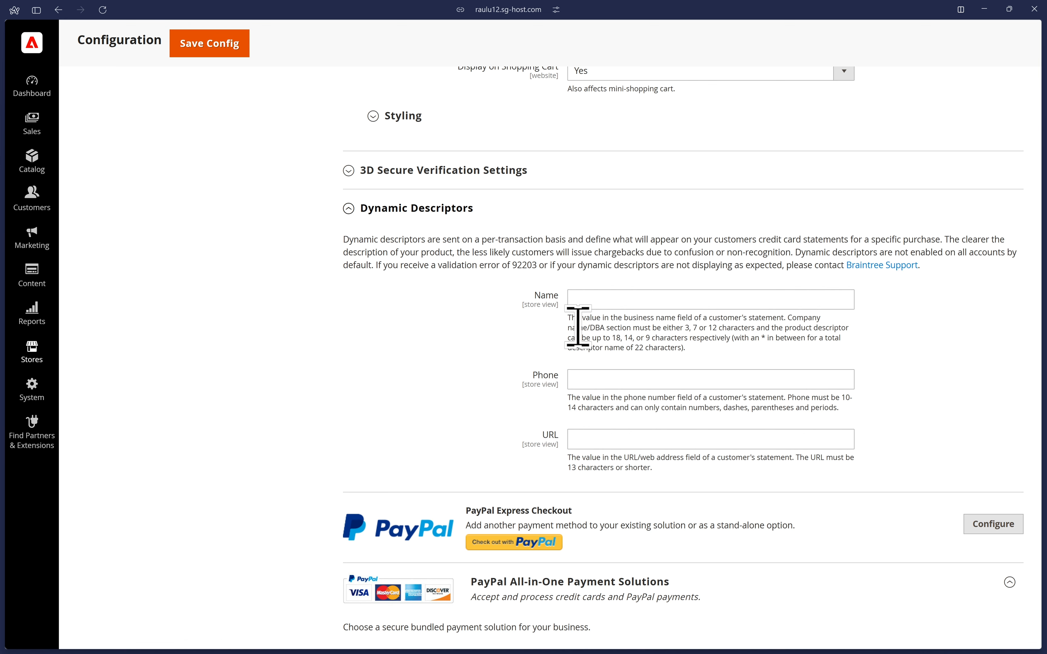
left_click_drag(576, 319, 724, 367)
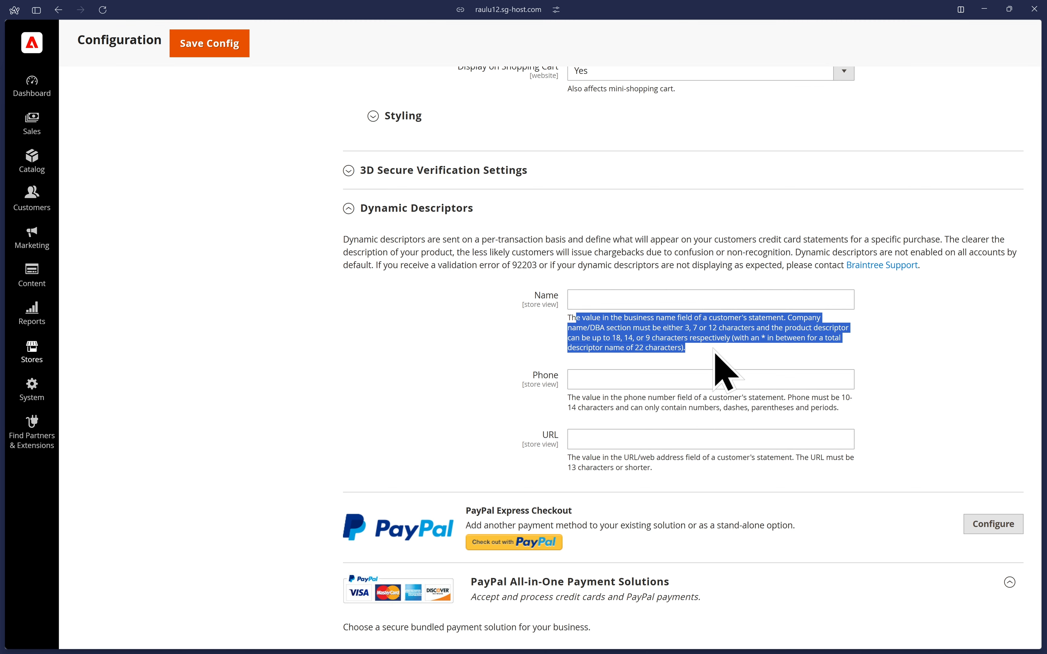
left_click(715, 367)
left_click_drag(686, 327, 713, 329)
left_click_drag(613, 339, 697, 340)
left_click(707, 350)
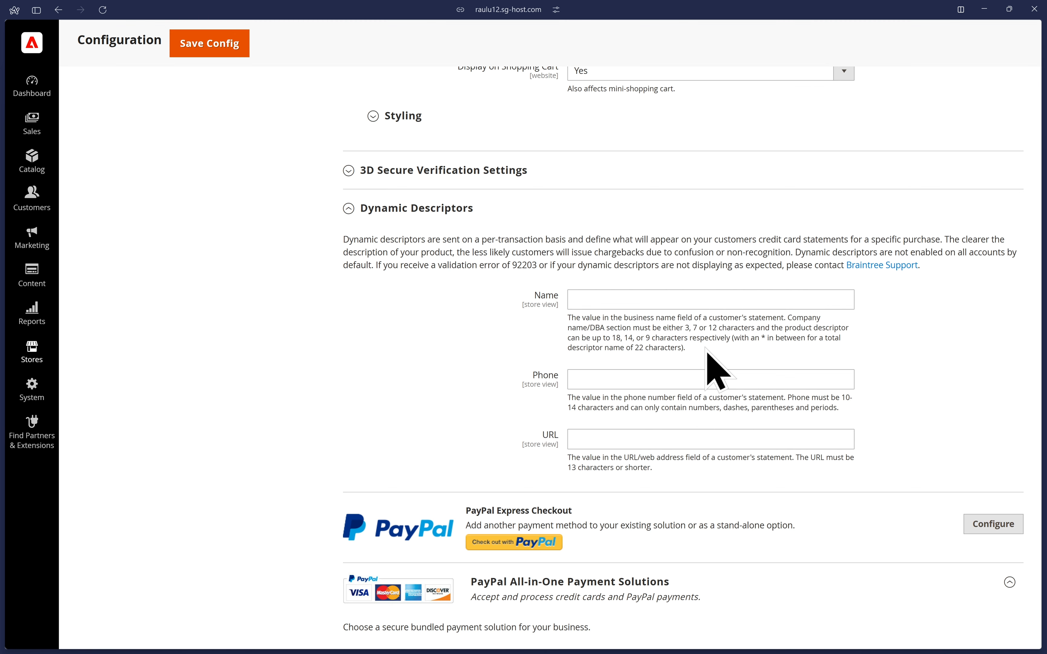
Collapse the Dynamic Descriptors section and save the payment configuration.
left_click(422, 219)
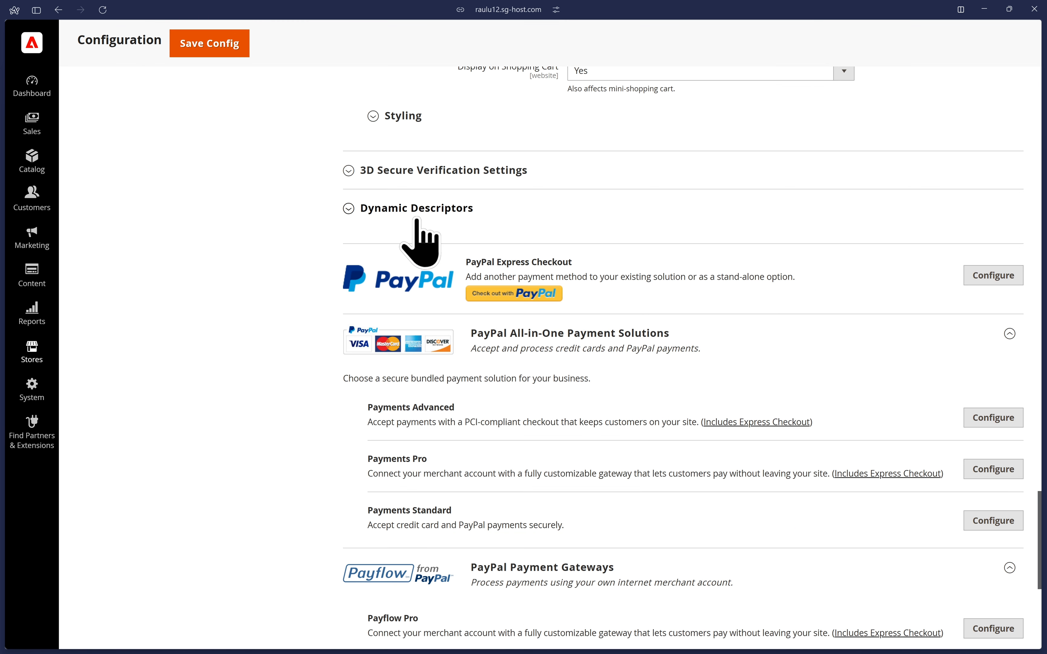
left_click(225, 43)
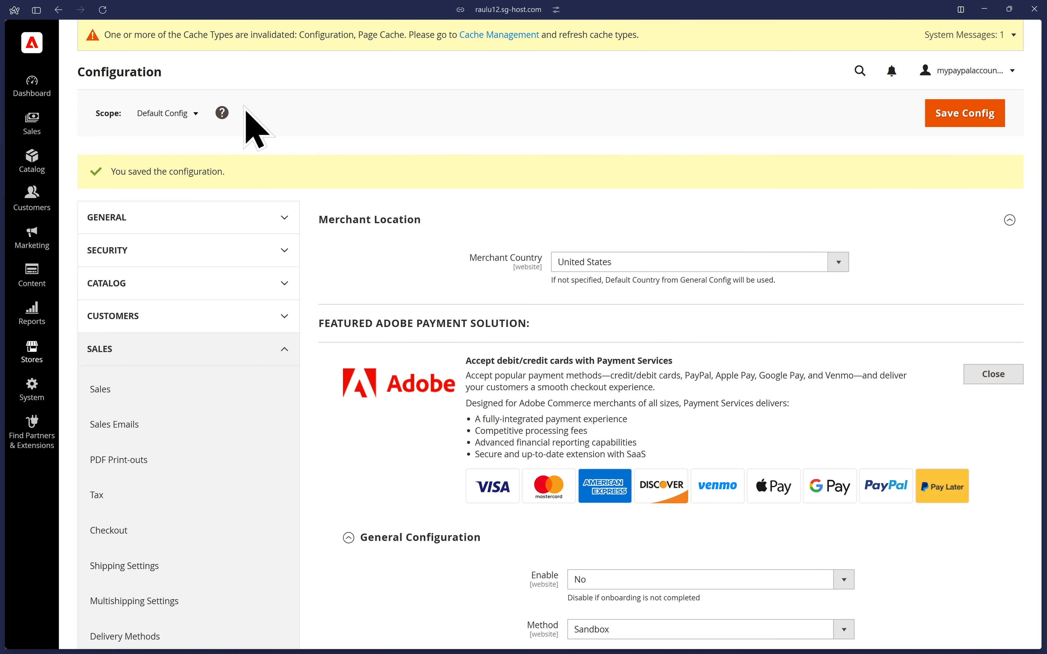